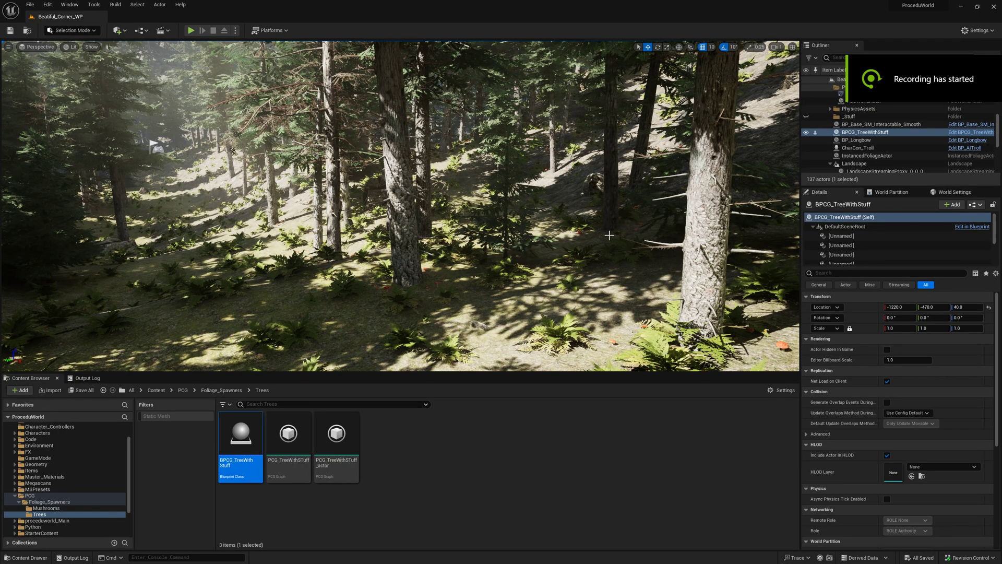
- Fly the camera deep into the forest up to the BPCG_TreeWithStuff tree and its red mushrooms
right_drag(571, 243, 570, 243)
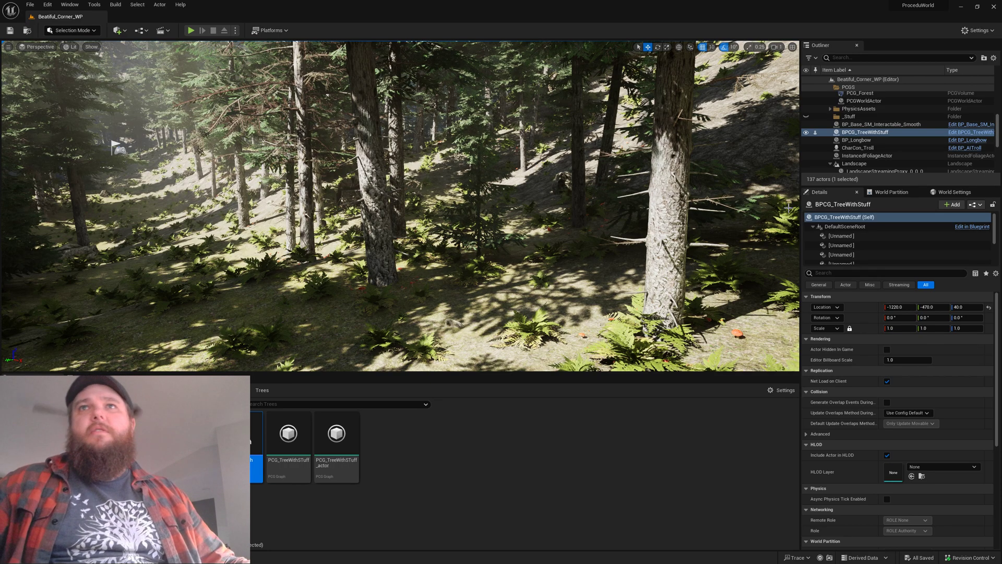
right_drag(660, 271, 608, 250)
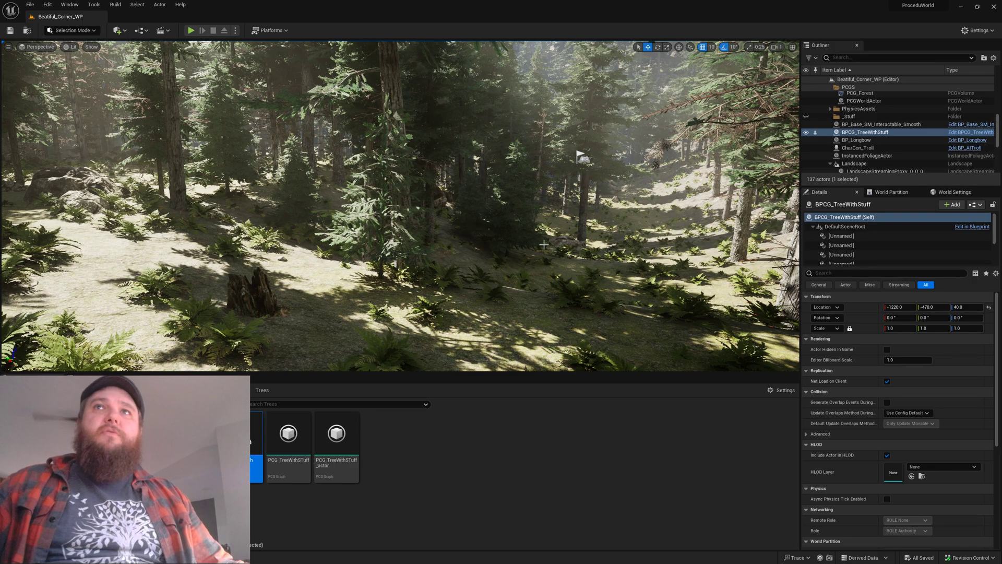
mouse_move(544, 244)
right_down()
mouse_move(614, 246)
mouse_move(525, 246)
mouse_move(544, 246)
right_up()
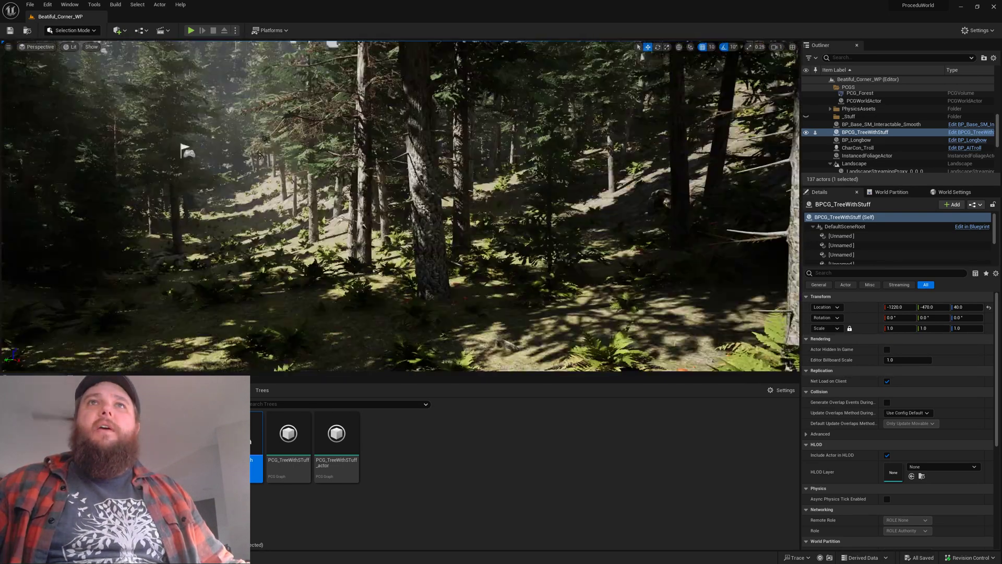
- Move the tree actor along X to -1390, then -1650, checking its regenerated mushroom ring
right_drag(544, 246, 544, 251)
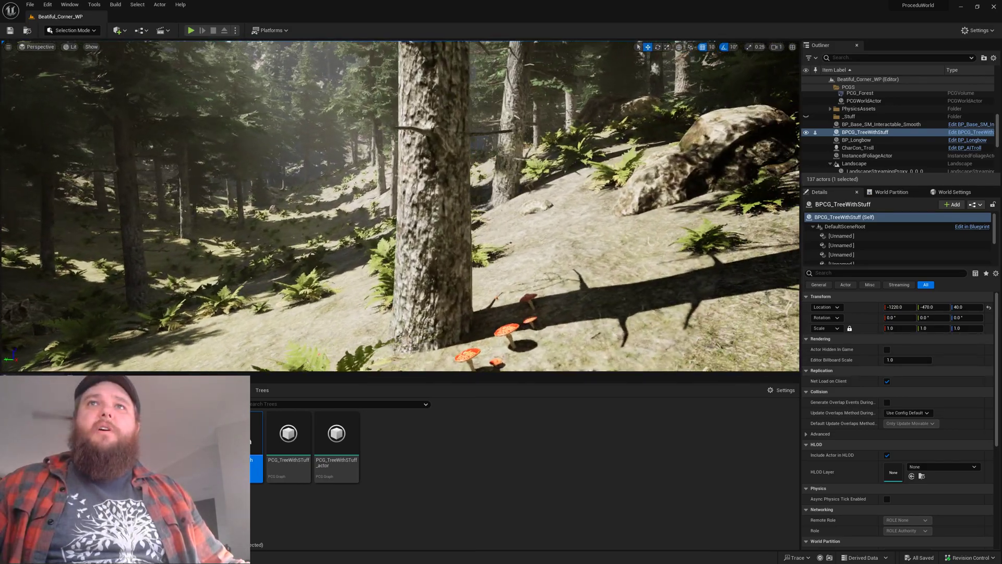
right_drag(567, 230, 565, 232)
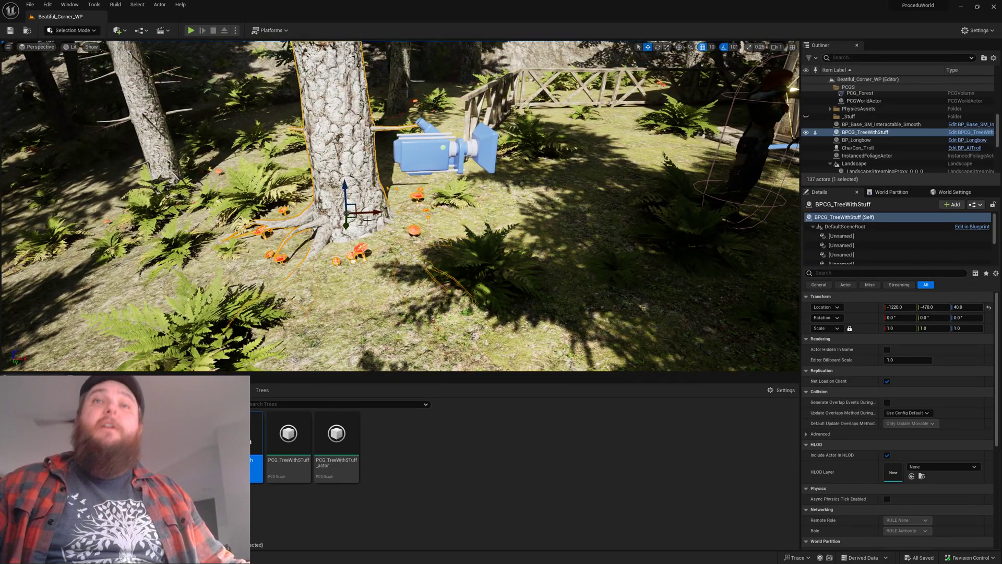
drag(369, 213, 244, 217)
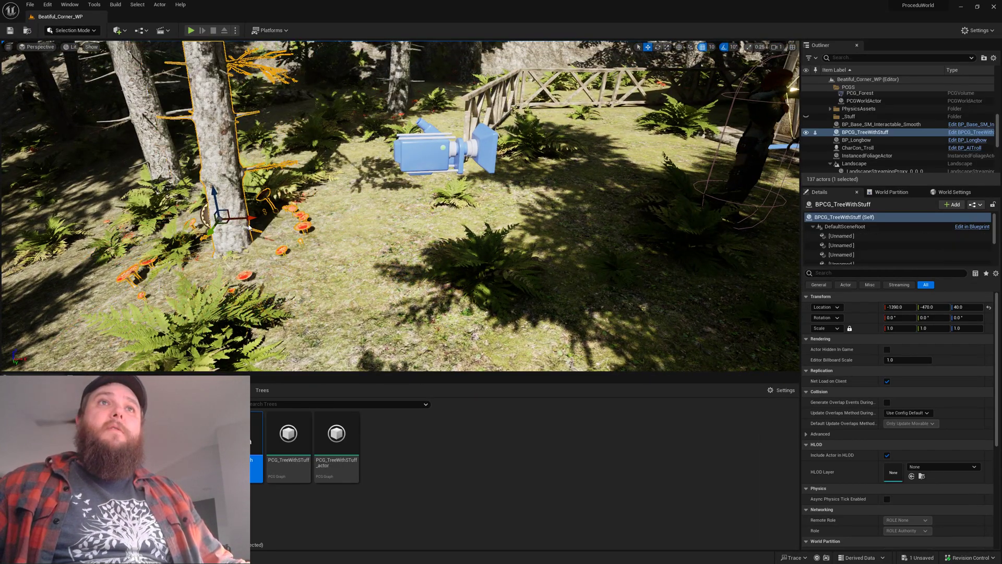
right_drag(245, 216, 219, 220)
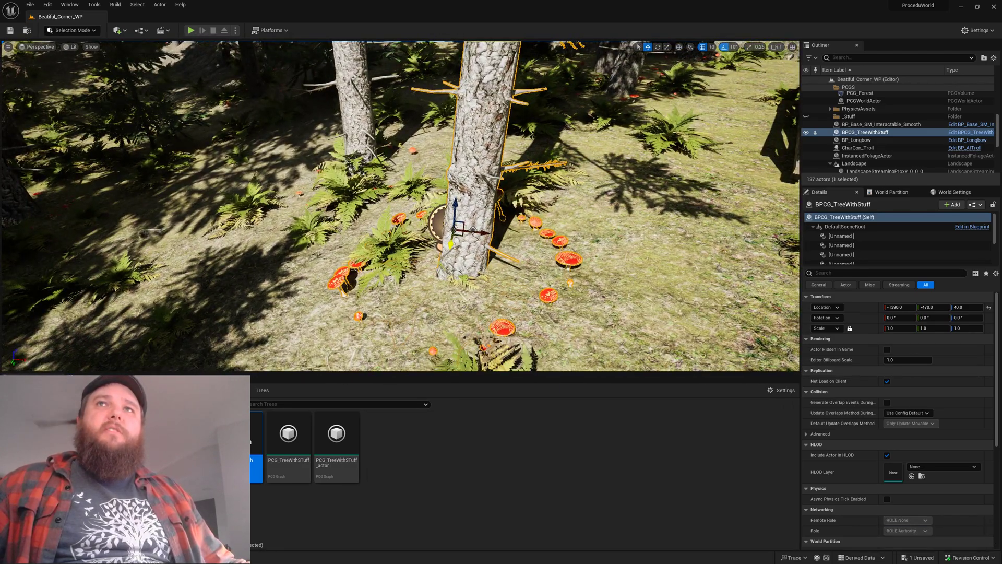
drag(475, 230, 392, 222)
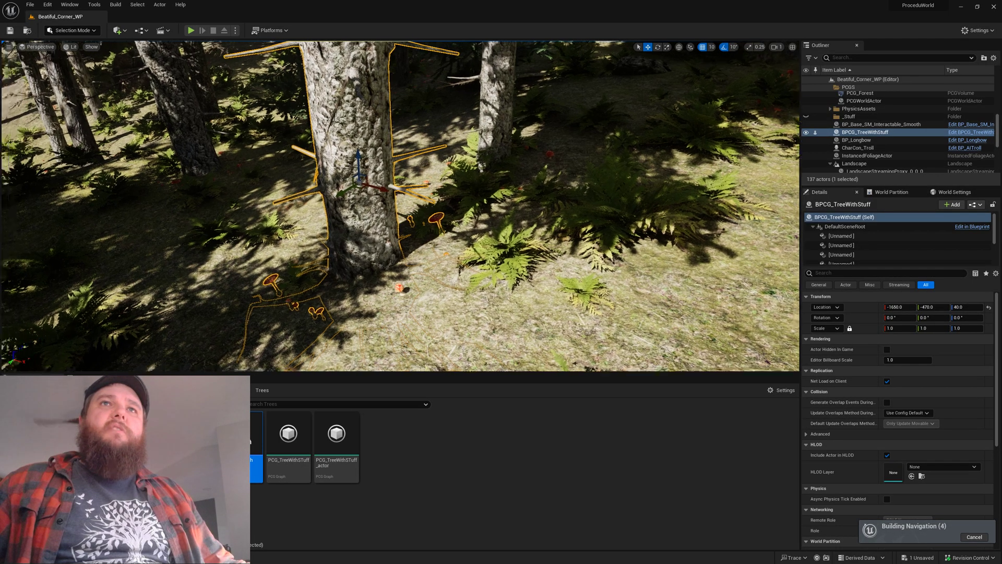
right_drag(391, 222, 488, 235)
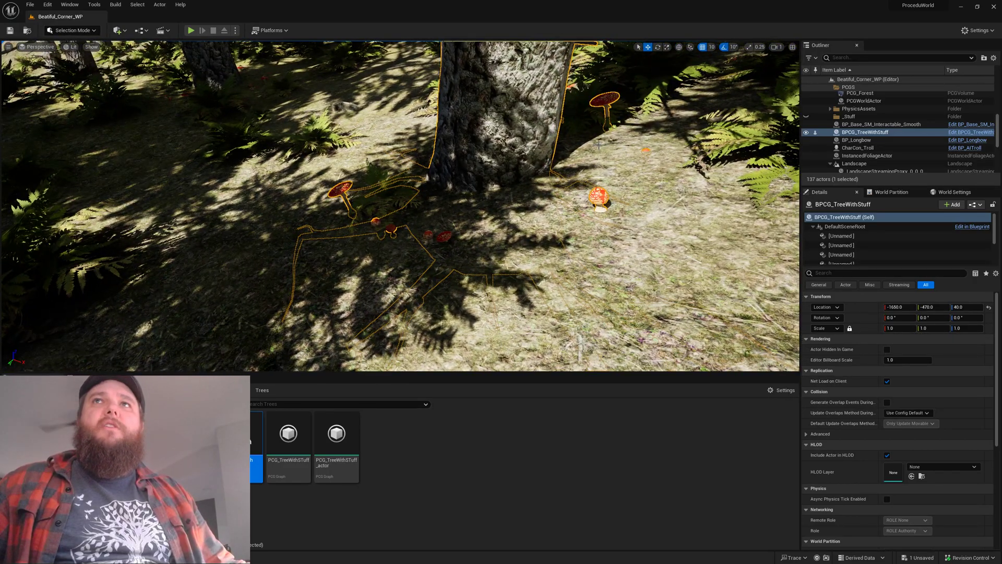
- Bring the tree back along X to -1270 and move the PCG graph window aside
right_drag(554, 185, 532, 184)
drag(328, 190, 493, 238)
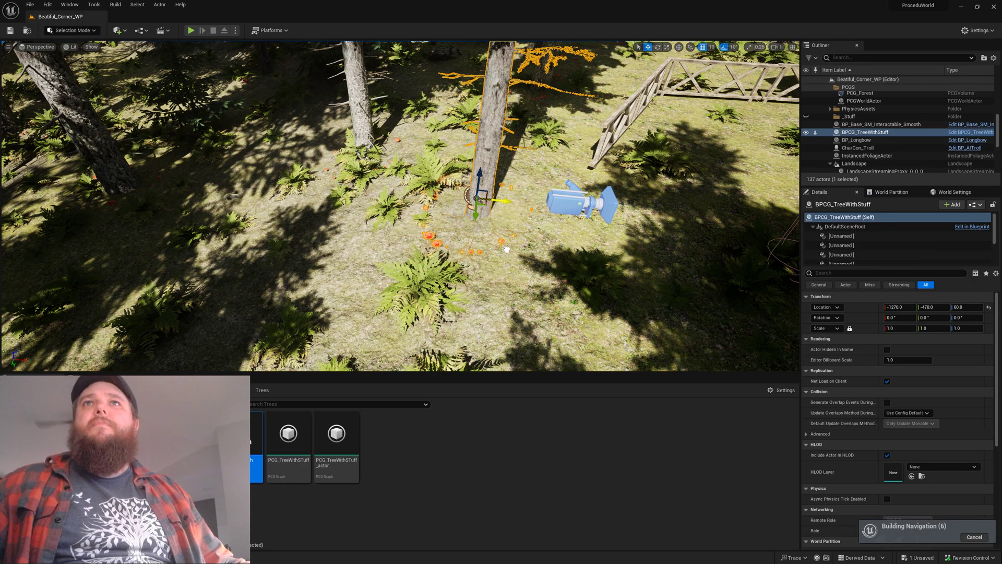
mouse_move(493, 237)
right_down()
mouse_move(492, 157)
mouse_move(506, 245)
mouse_move(475, 238)
right_up()
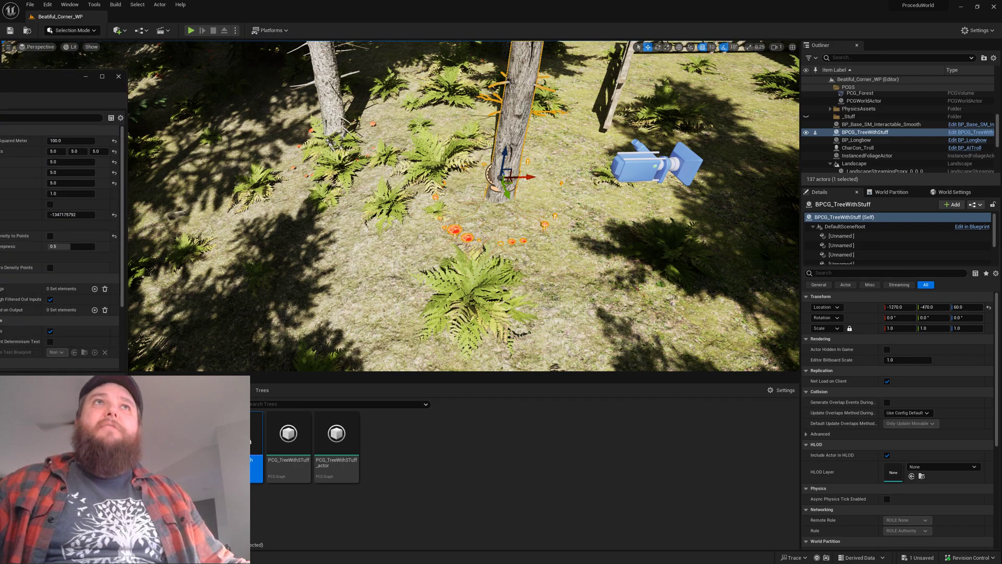
drag(237, 84, 0, 84)
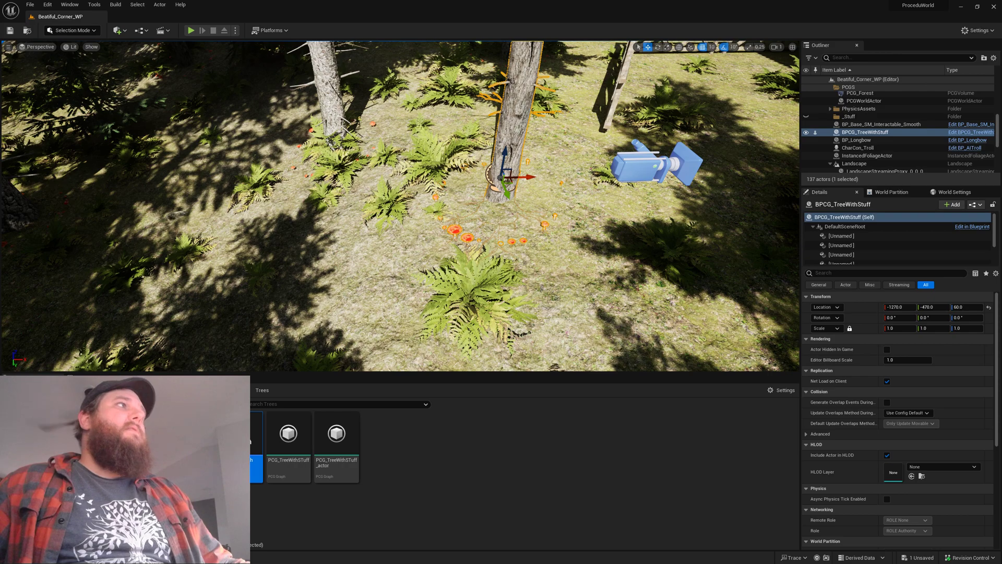
key(alt+Tab)
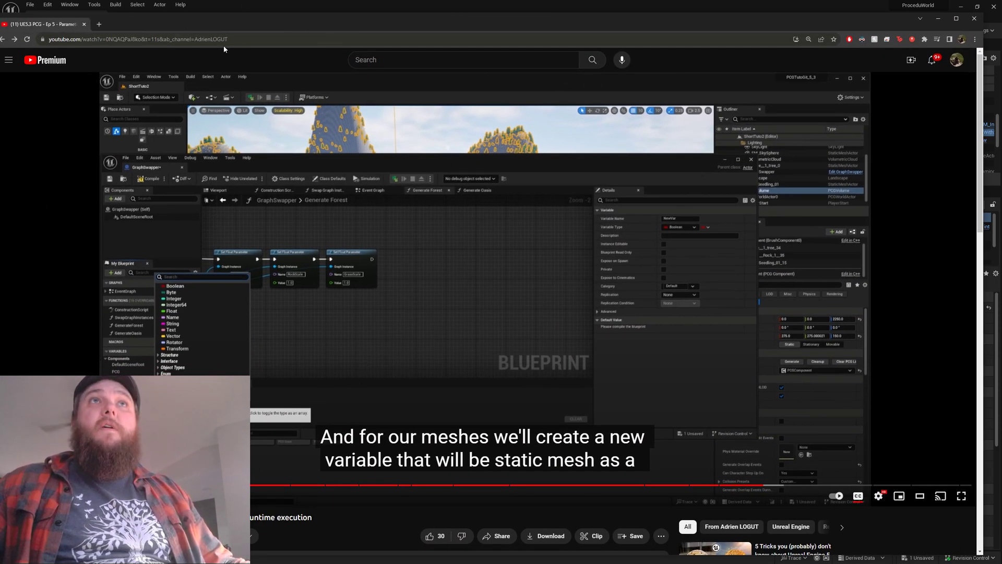
drag(235, 26, 277, 20)
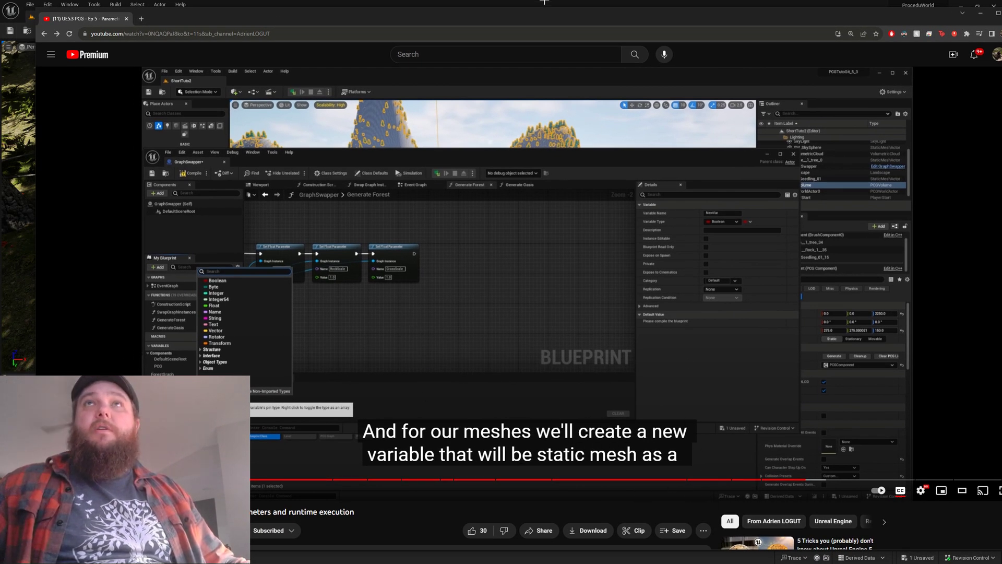
drag(501, 16, 499, 26)
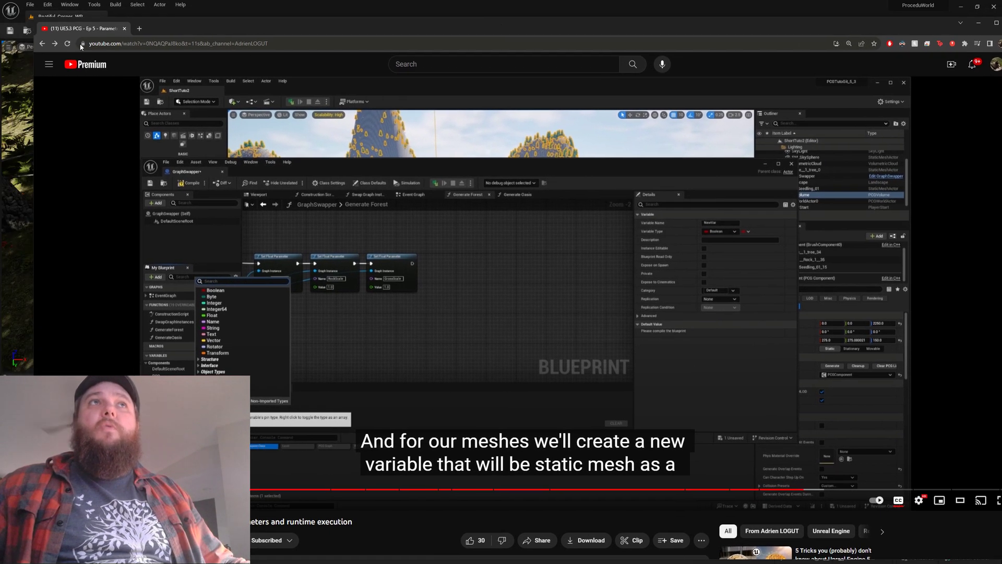
click(74, 16)
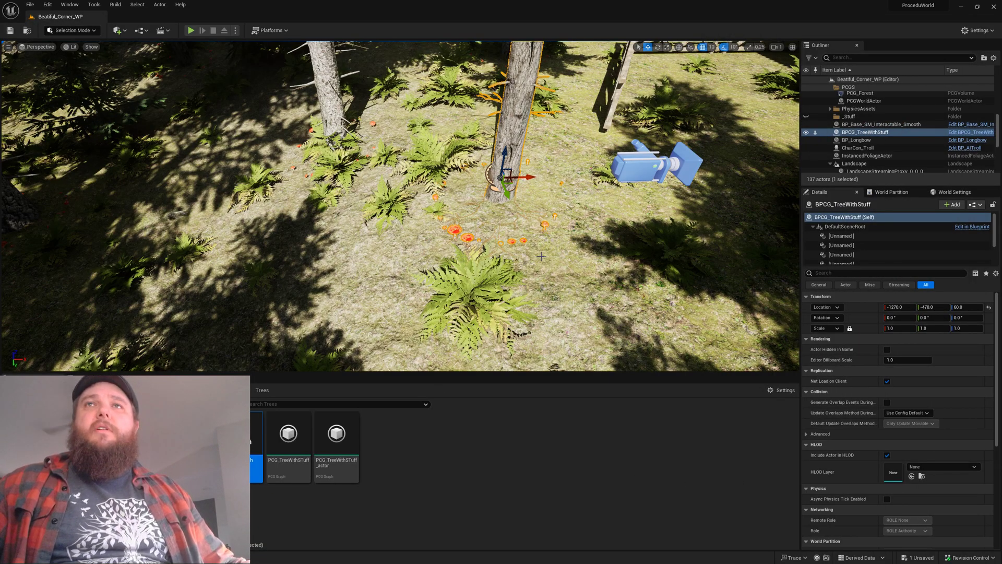
right_drag(401, 206, 401, 206)
- Open the PCG_TreeWithStuff graph and inspect the Input node's tree spawn point pin
double_click(288, 436)
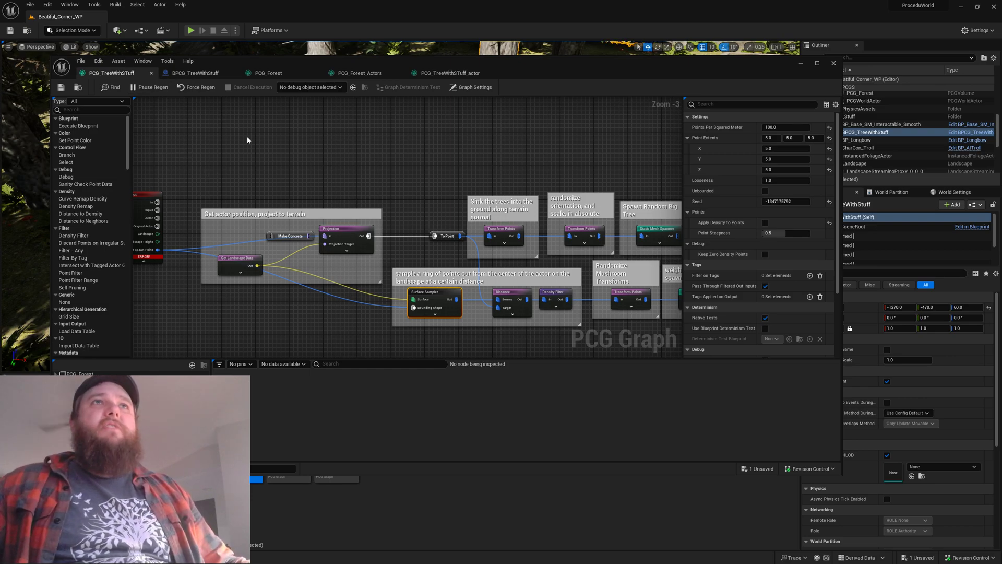
right_drag(329, 170, 459, 162)
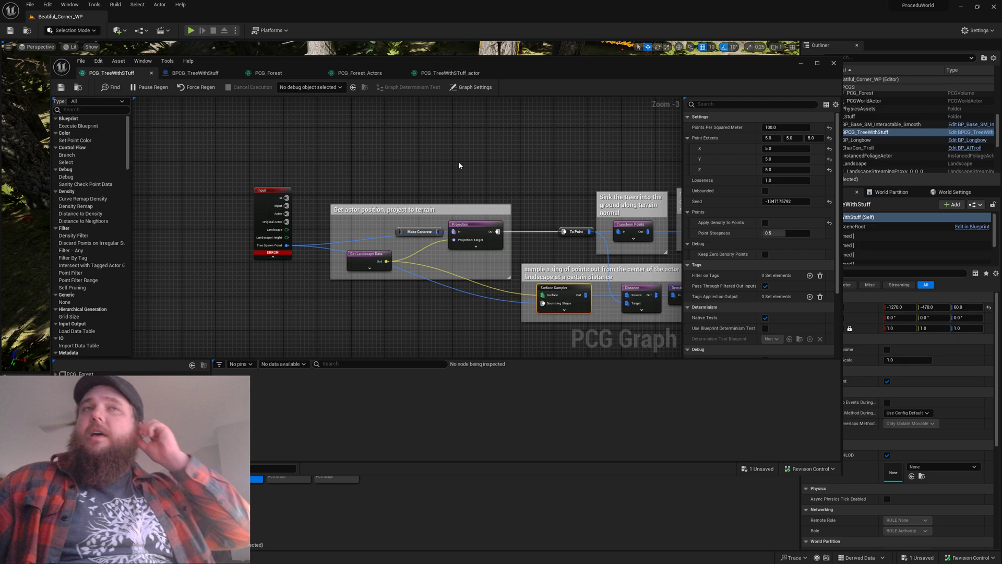
scroll(264, 230, up, 3)
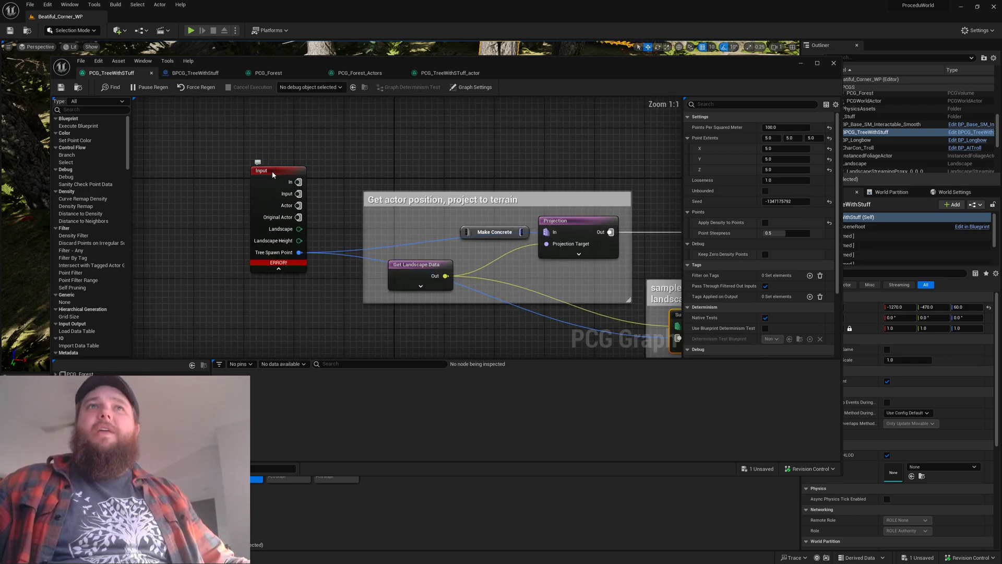
click(272, 174)
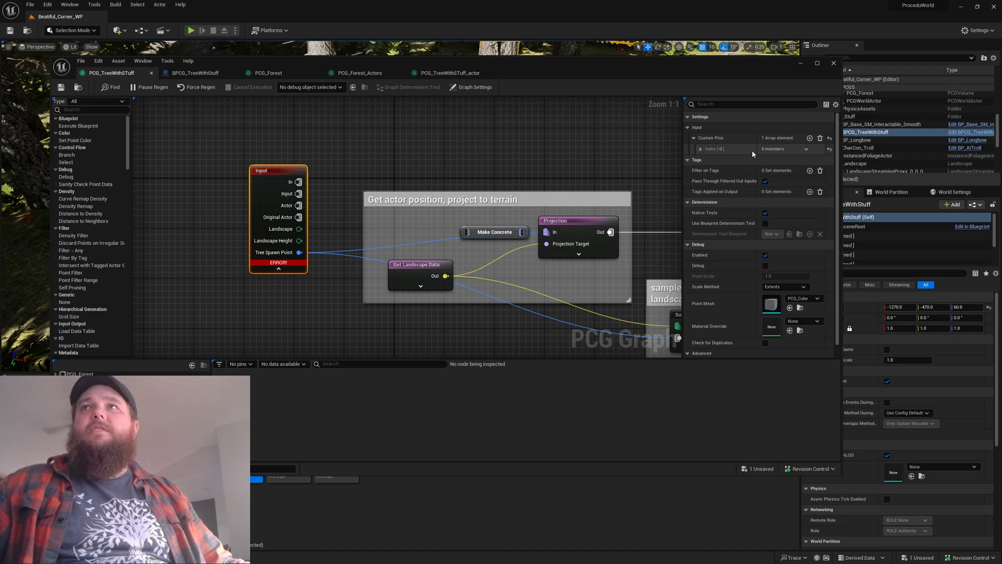
click(701, 149)
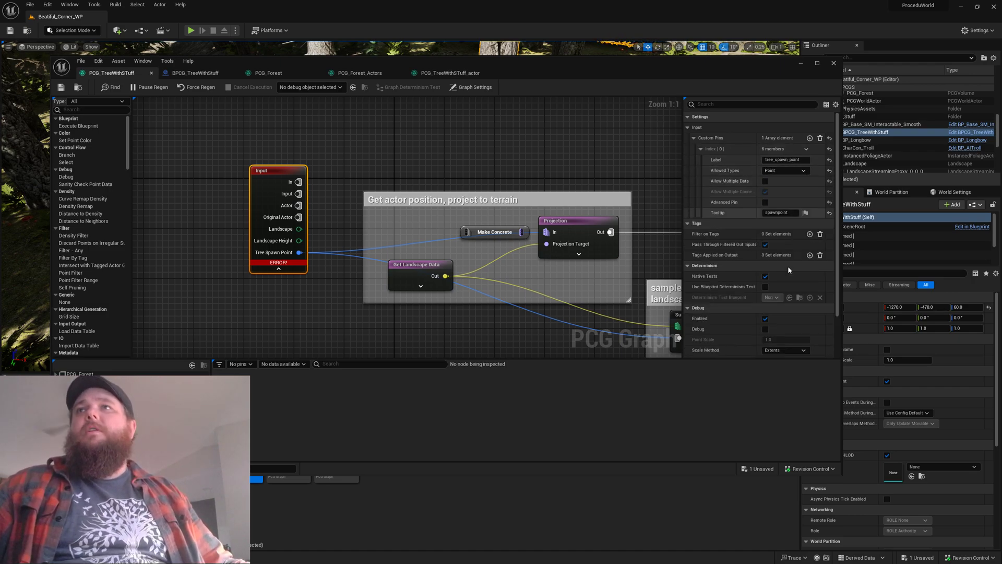
right_drag(492, 160, 362, 134)
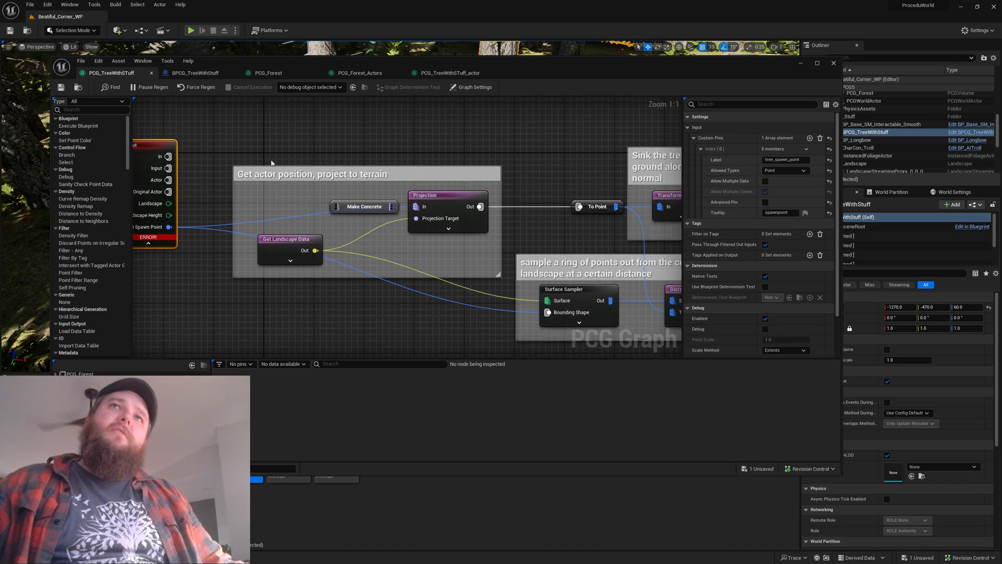
right_drag(196, 214, 262, 226)
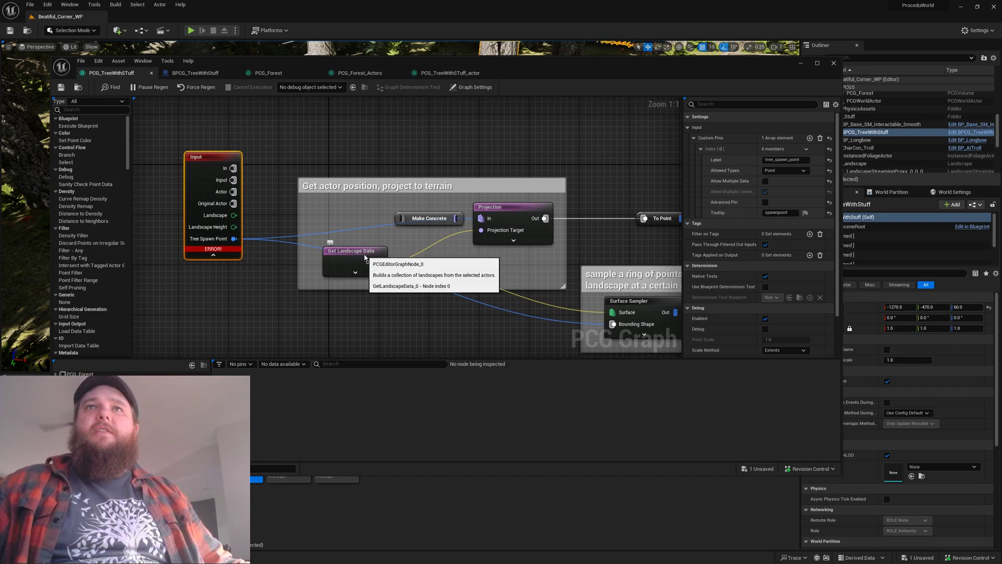
- Delete the Make Concrete node so the input wires straight into Projection
click(435, 218)
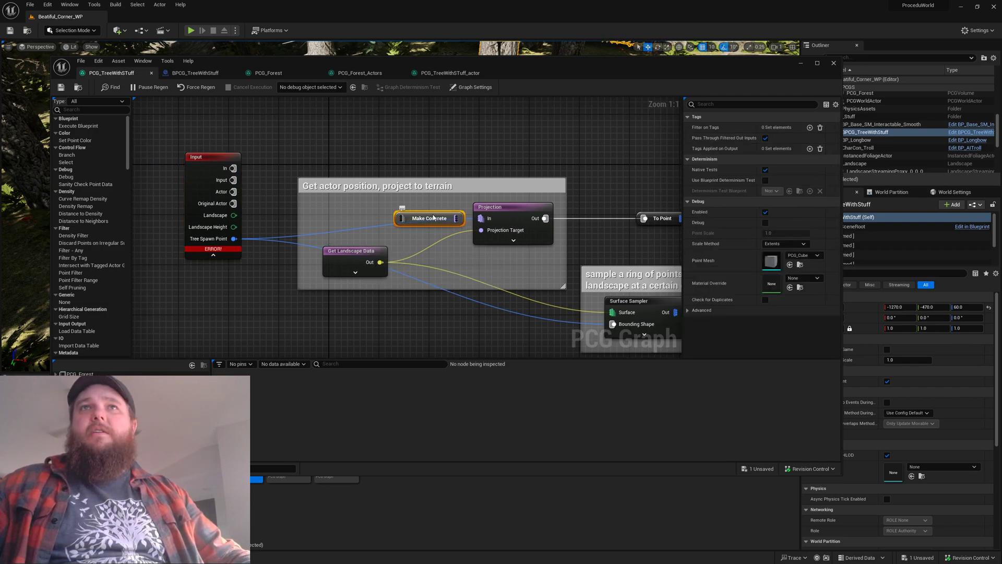
key(Delete)
right_drag(595, 183, 581, 178)
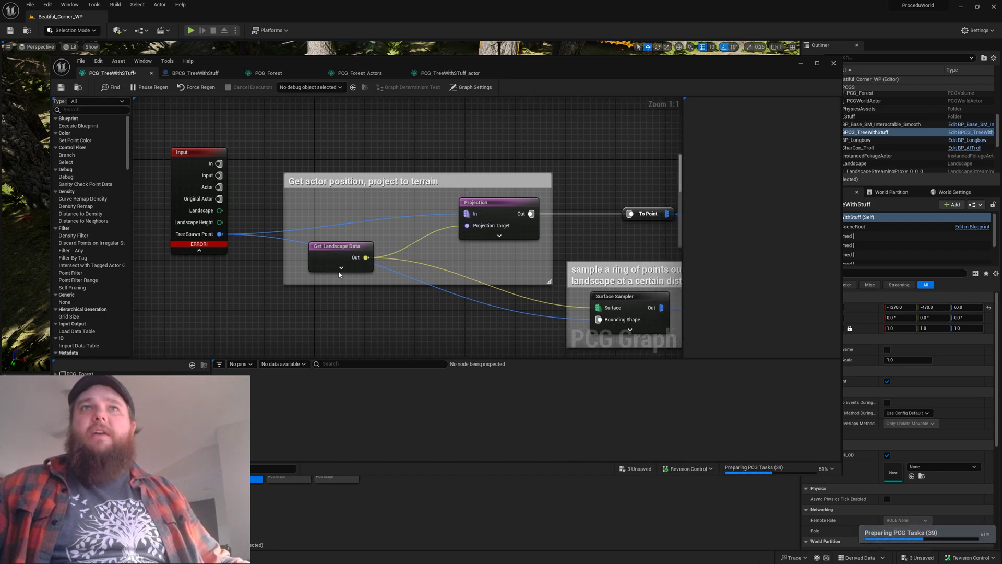
right_drag(586, 257, 317, 181)
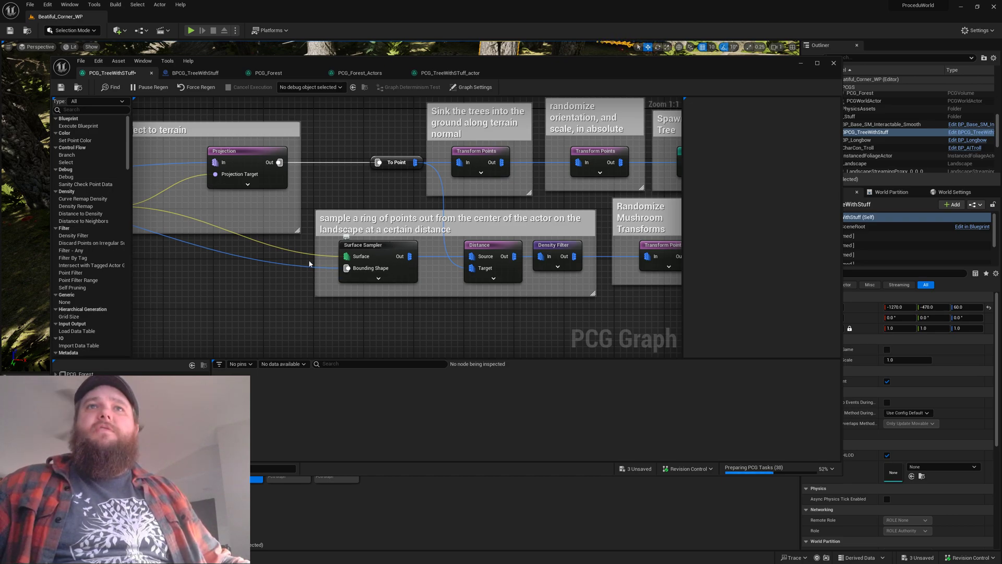
- Select the 'Sink the trees' Transform Points node, showing its -50 to -20 Z offset
right_drag(241, 261, 543, 313)
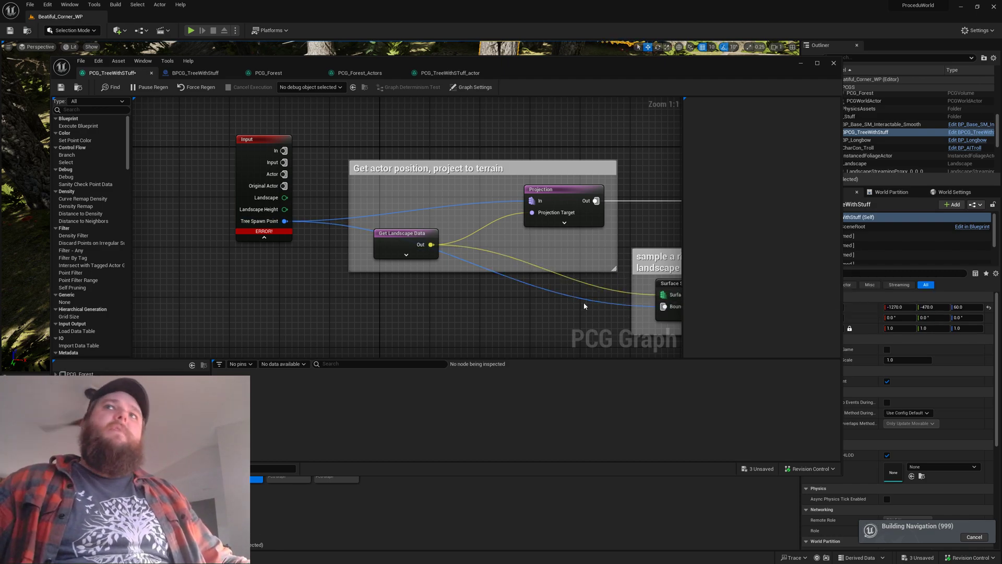
right_drag(585, 312, 323, 293)
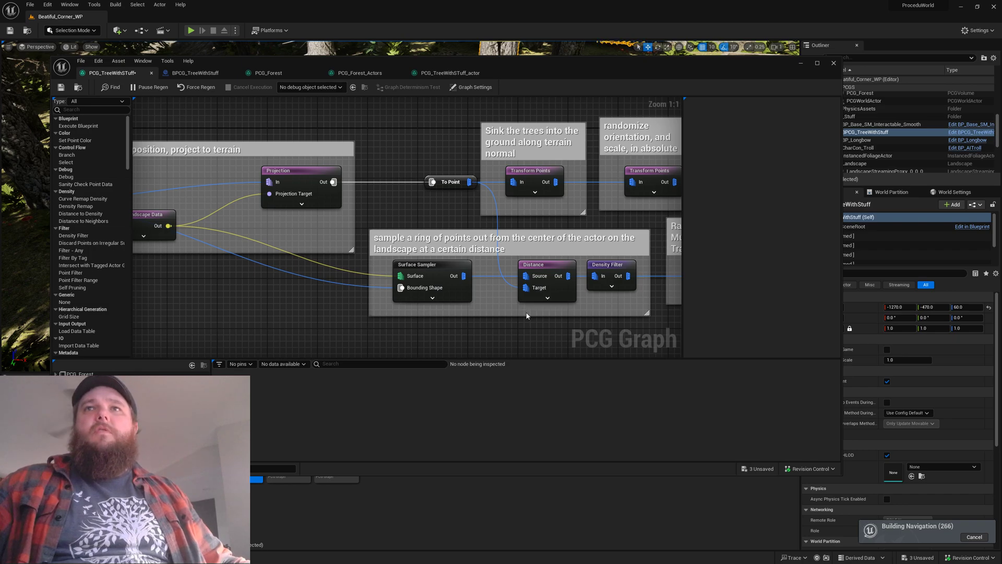
right_drag(526, 315, 480, 292)
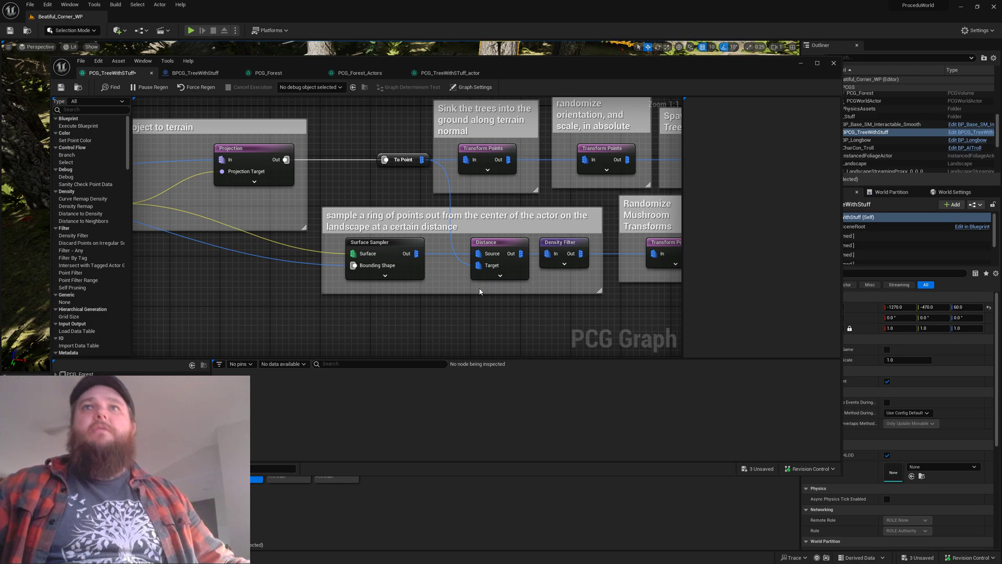
right_drag(525, 299, 452, 291)
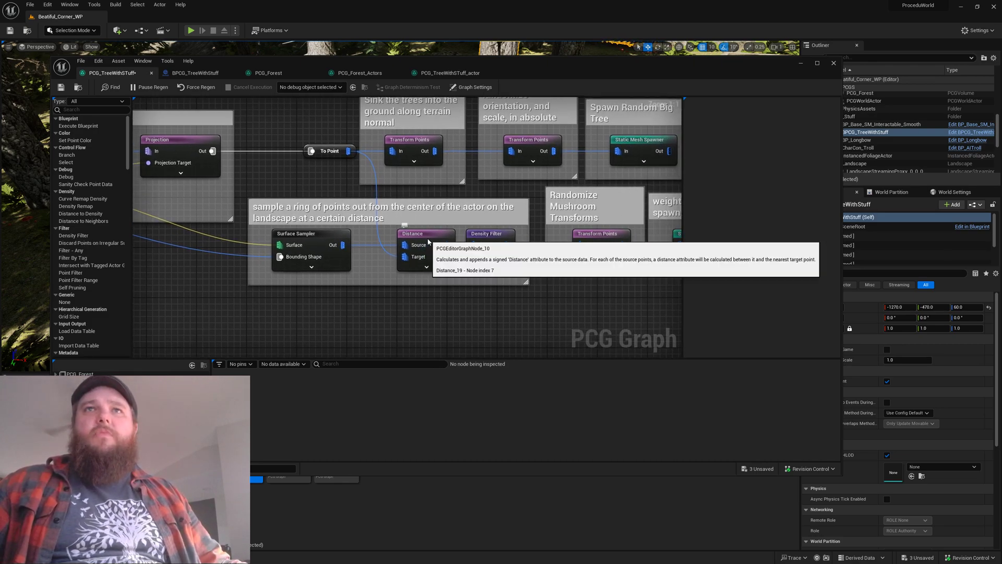
right_drag(292, 140, 270, 209)
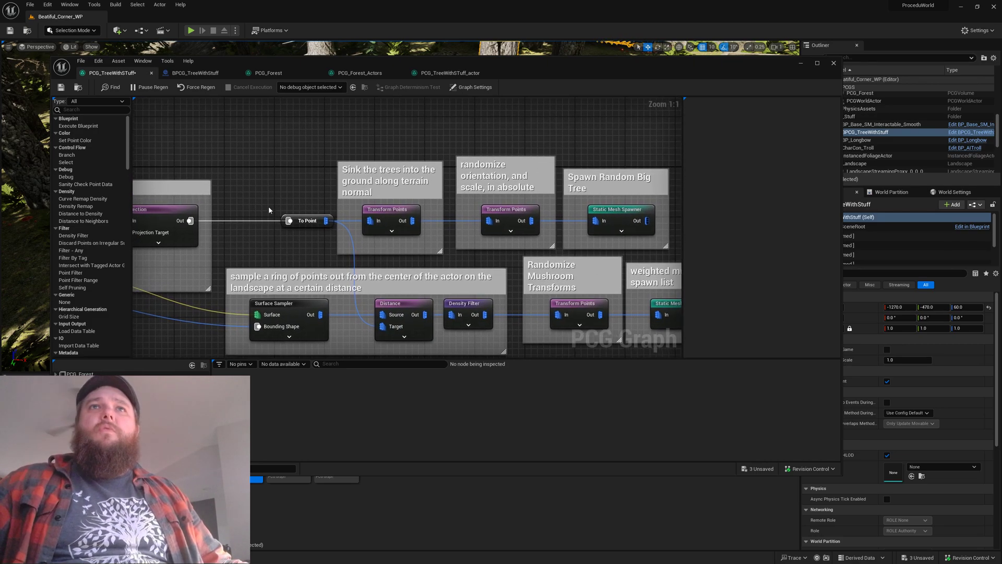
click(394, 210)
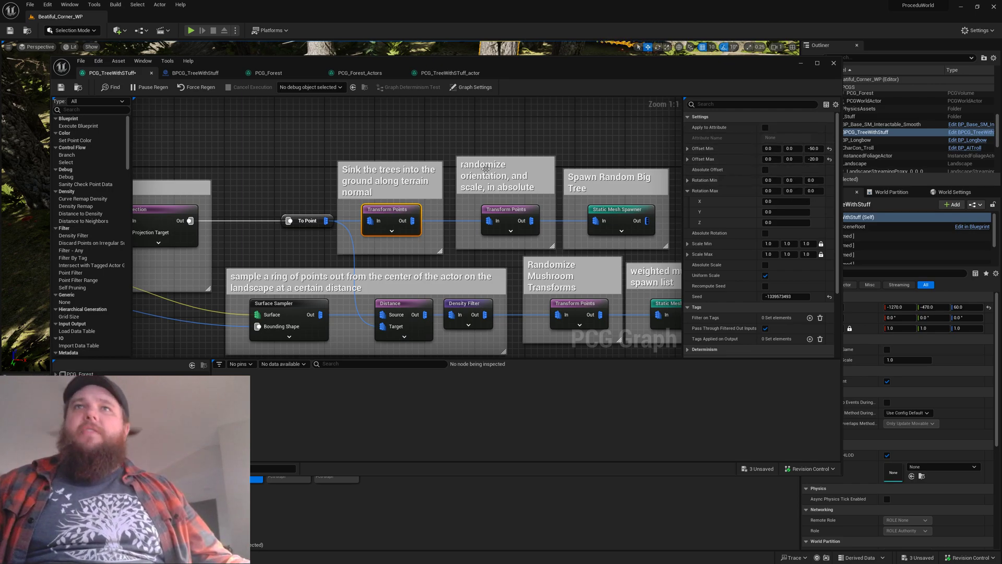
- Inspect the tree orientation and scale randomization, then select the Spawn Random Big Tree spawner
click(510, 210)
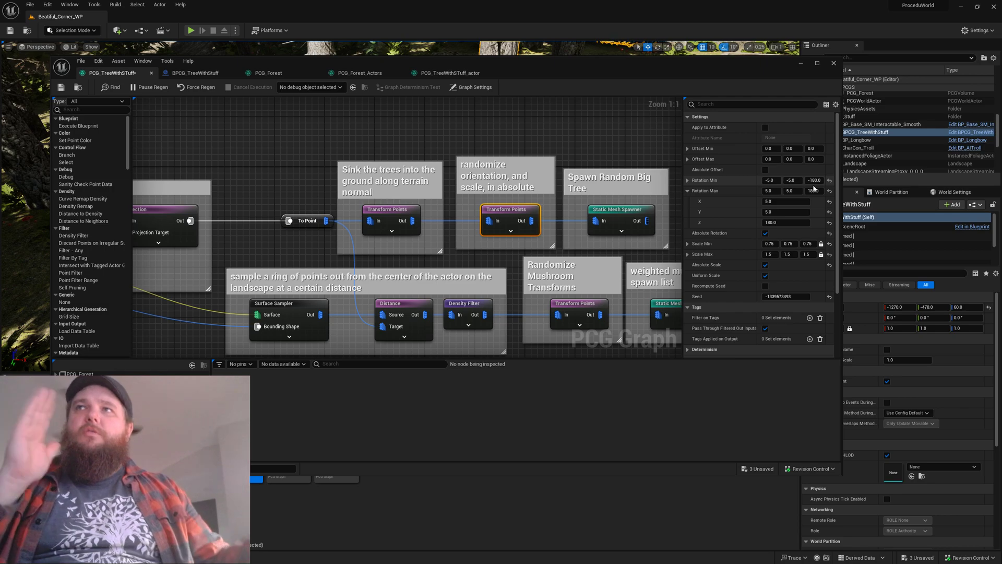
click(621, 210)
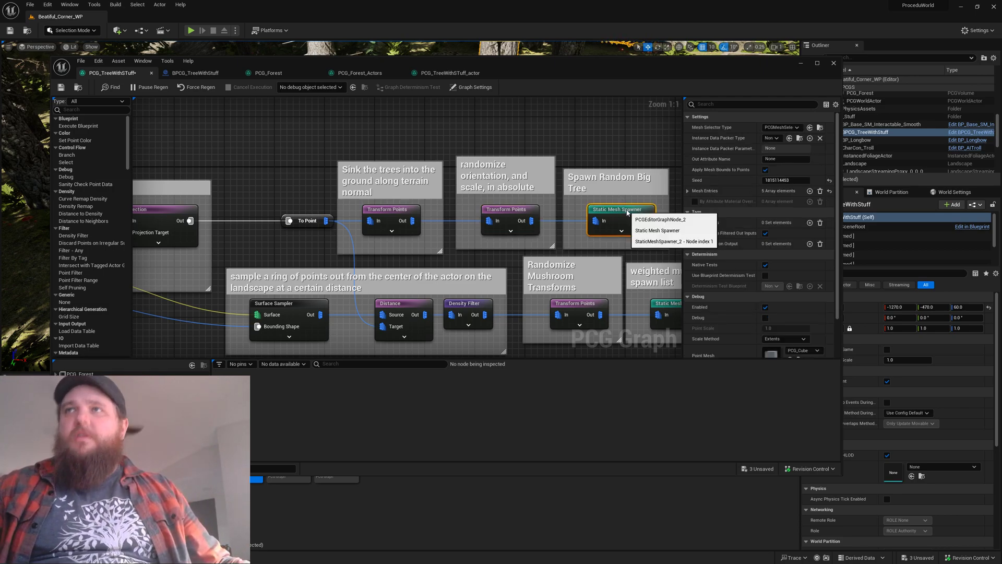
scroll(783, 245, down, 3)
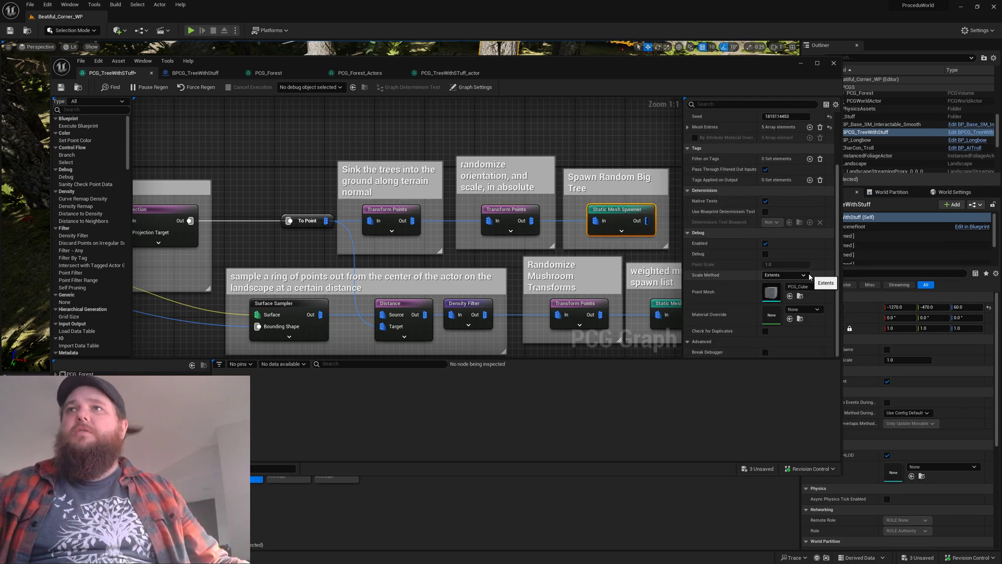
scroll(807, 261, up, 3)
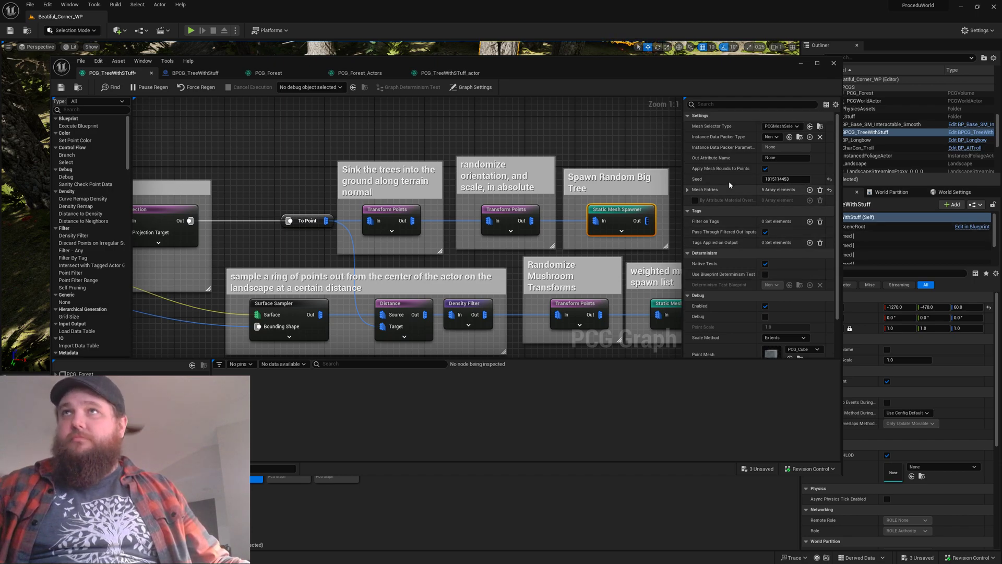
- Check the five big-tree mesh entries, each weighted 2, then pan to the ring sampling nodes
click(688, 190)
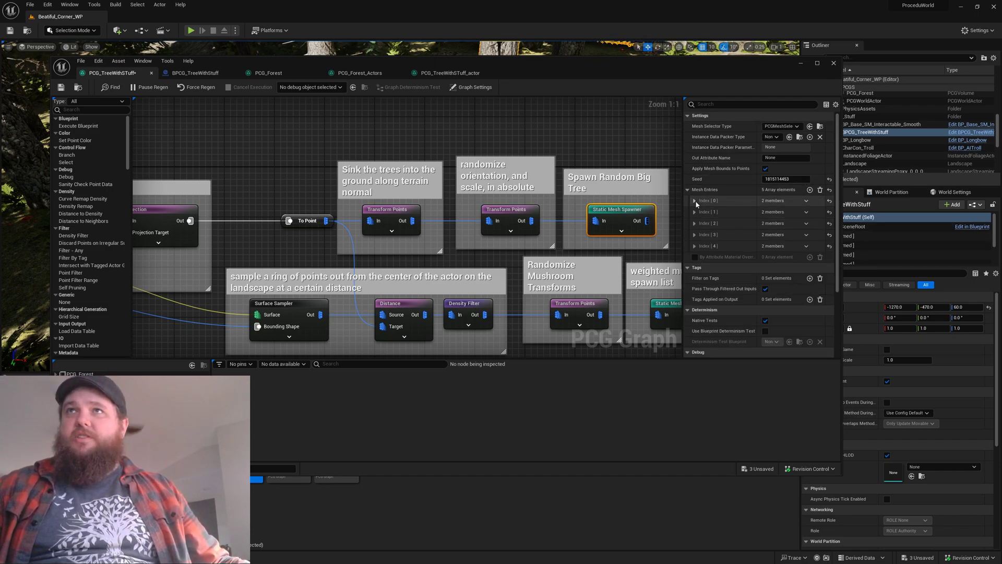
click(694, 201)
click(695, 233)
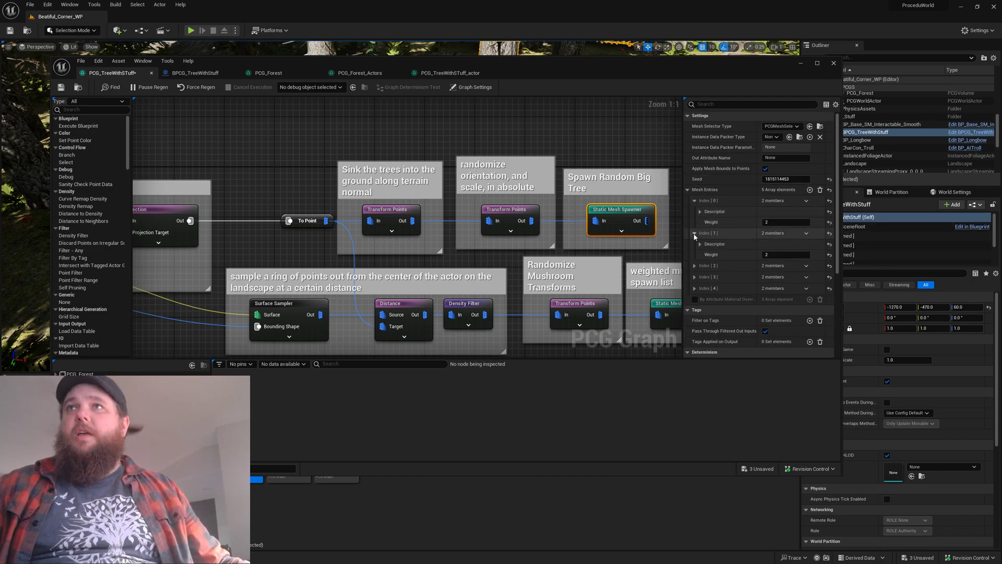
click(695, 266)
click(695, 298)
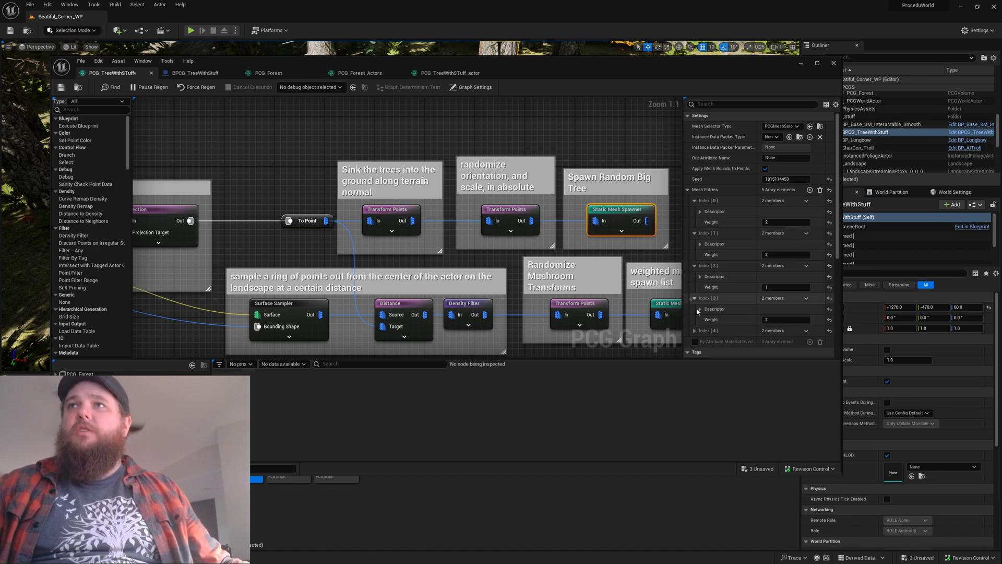
click(694, 330)
scroll(731, 293, down, 2)
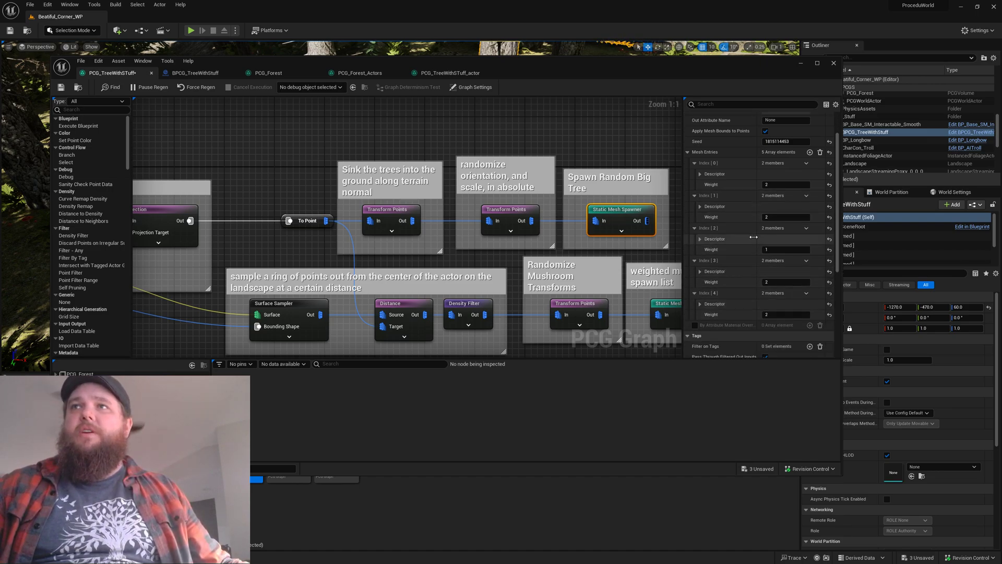
click(700, 239)
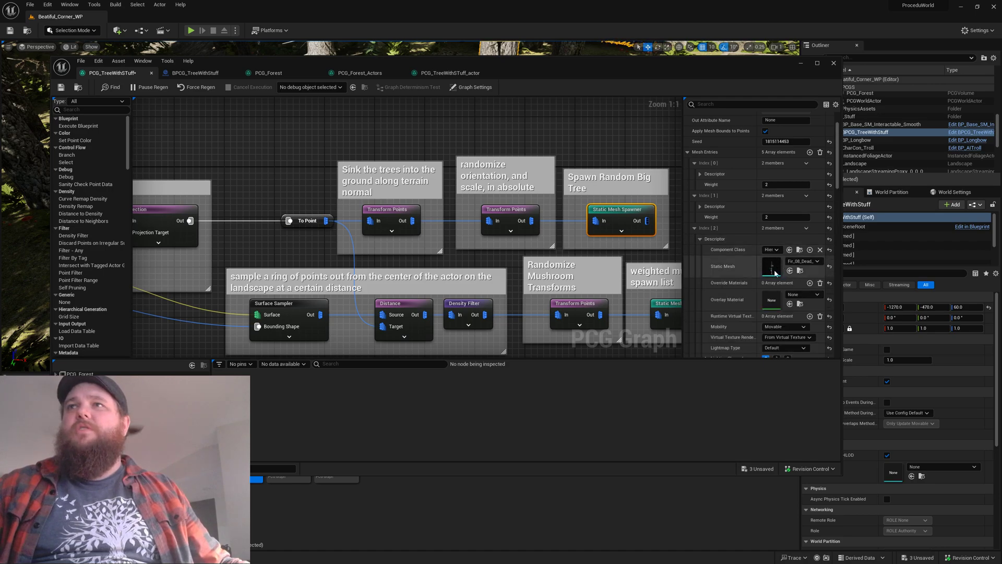
click(695, 229)
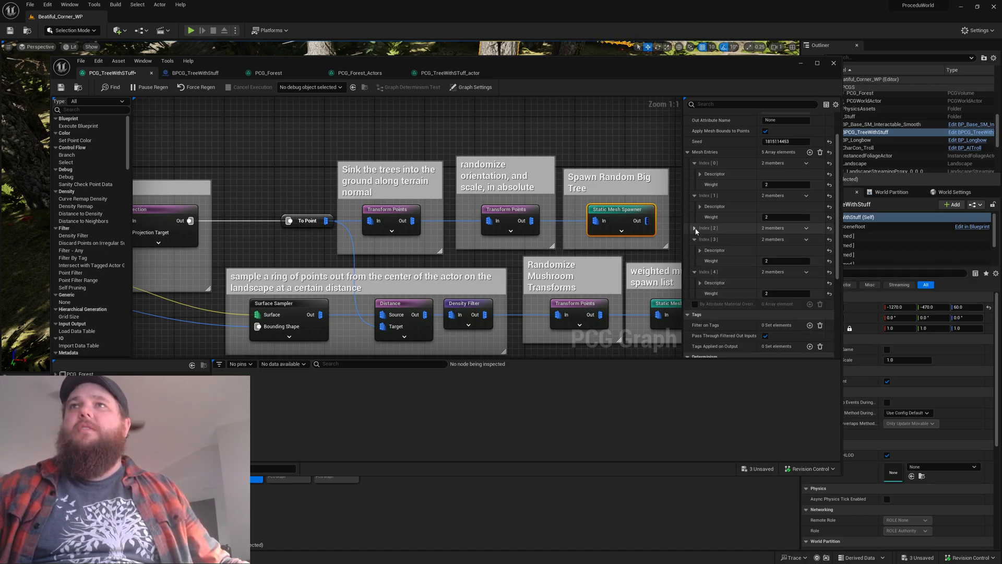
click(687, 152)
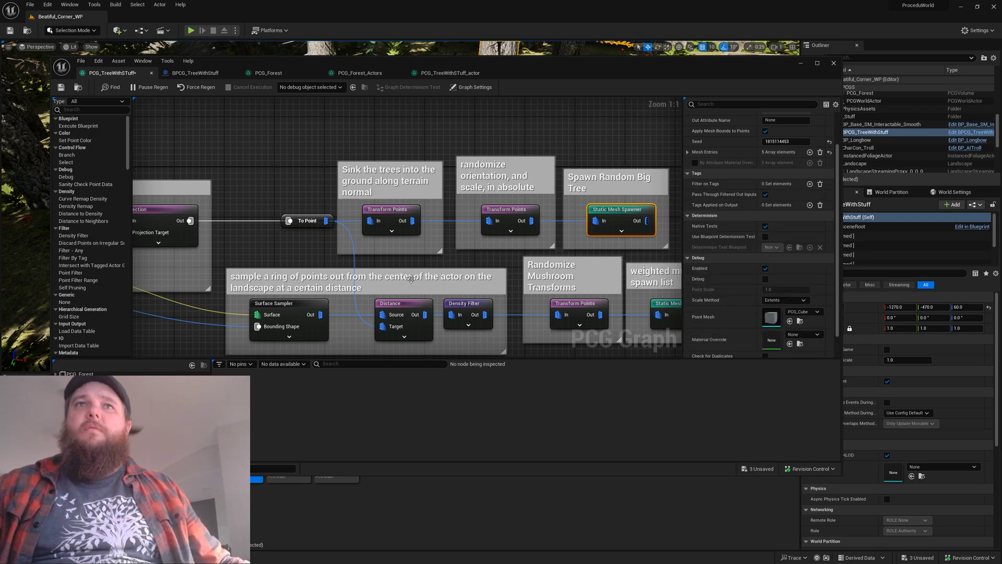
right_drag(411, 278, 500, 217)
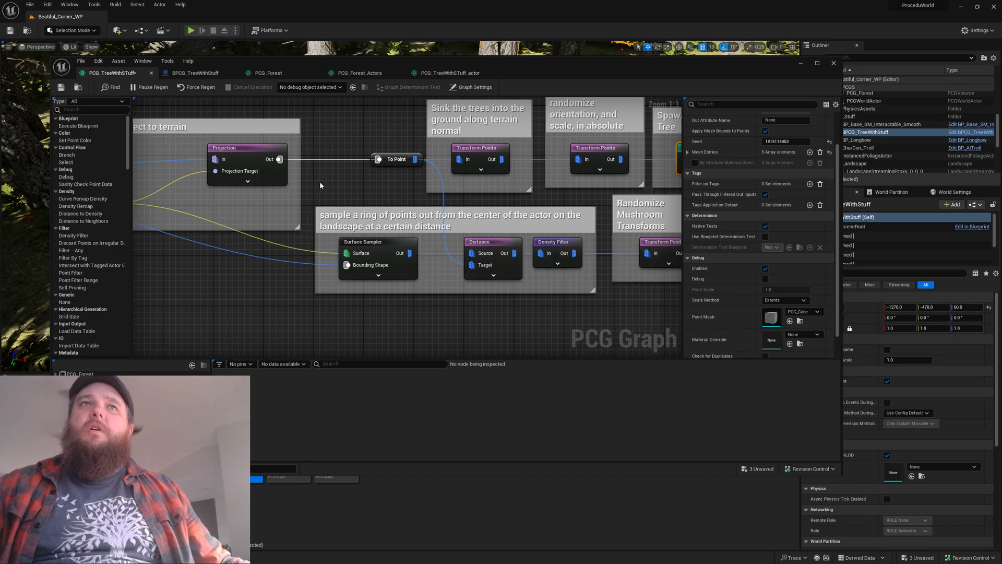
right_drag(444, 316, 410, 305)
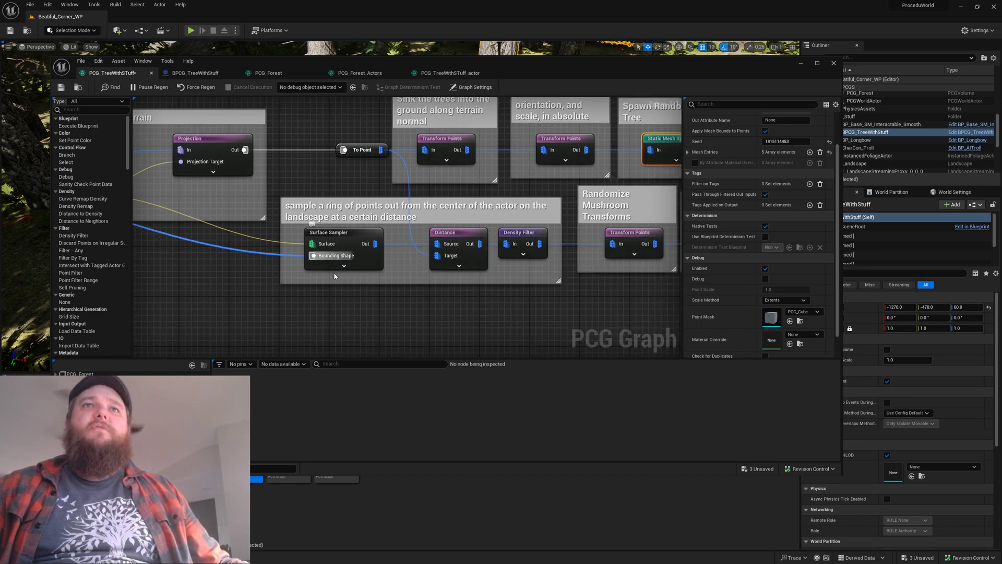
- Select the Distance node to show max distance 200, Sphere Bounds source and Center target
click(463, 236)
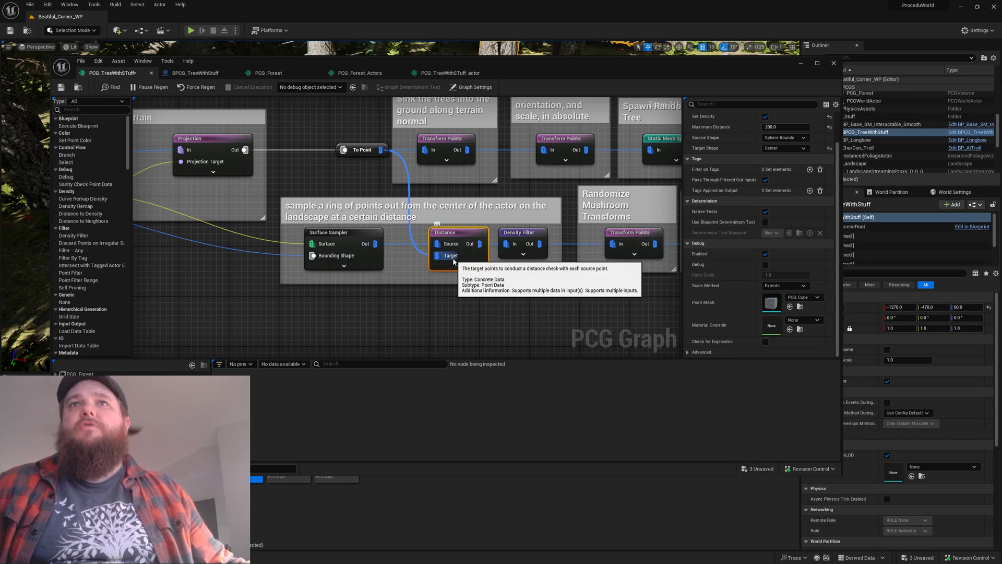
double_click(468, 235)
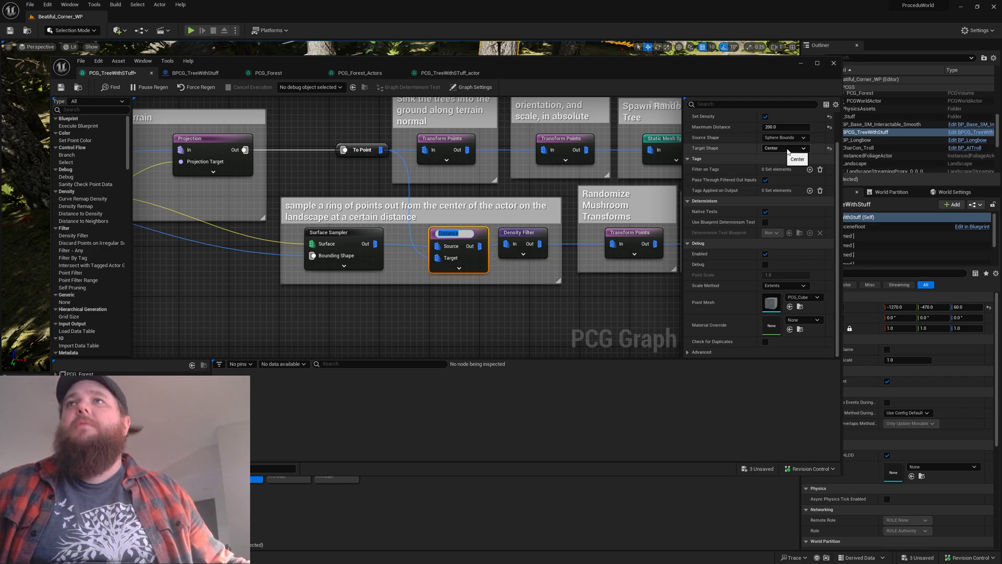
key(Return)
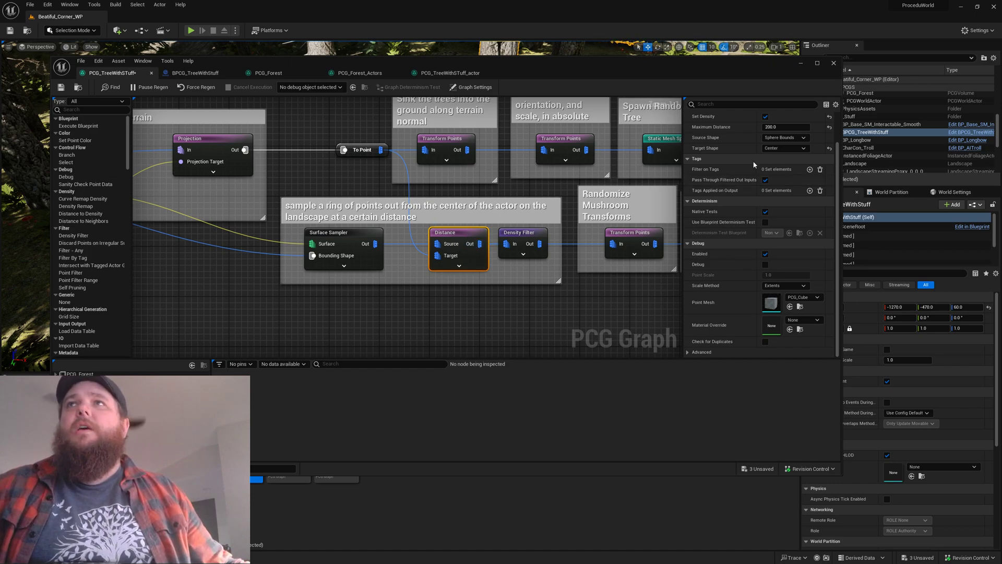
scroll(751, 132, up, 1)
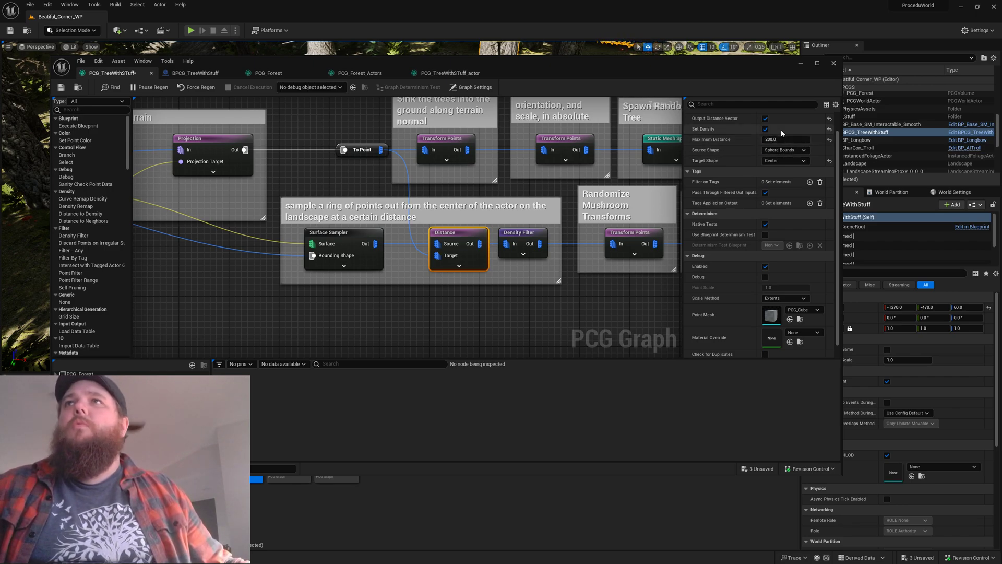
right_drag(364, 303, 515, 322)
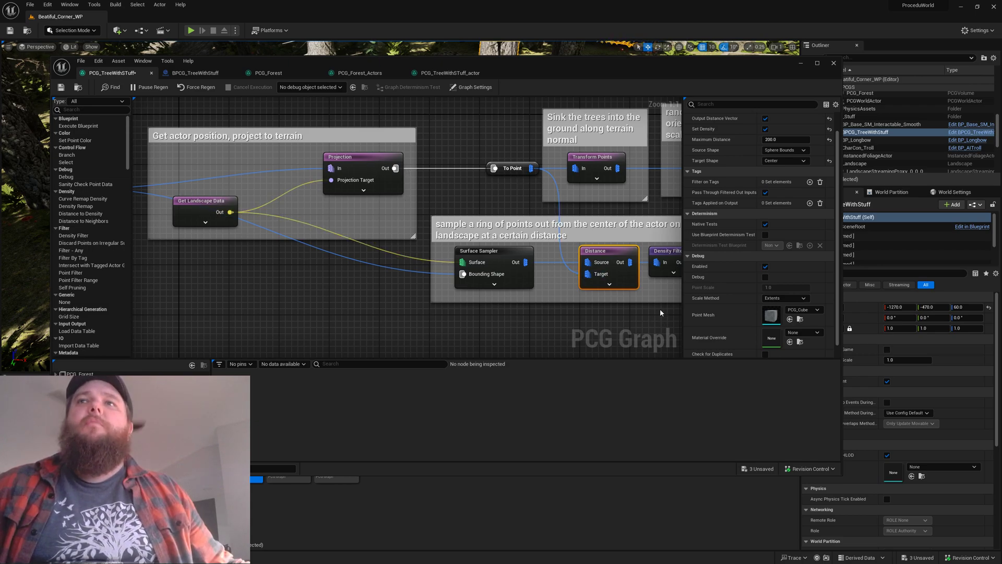
right_drag(660, 311, 418, 293)
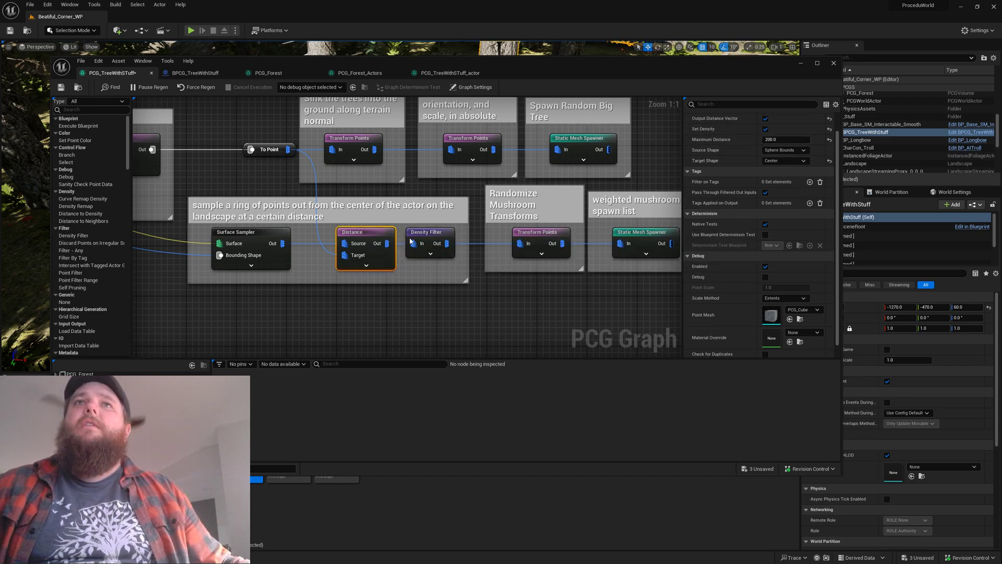
- View the Density Filter's 0.5 to 0.55 bounds and drag the graph editor down to expose the level
click(443, 231)
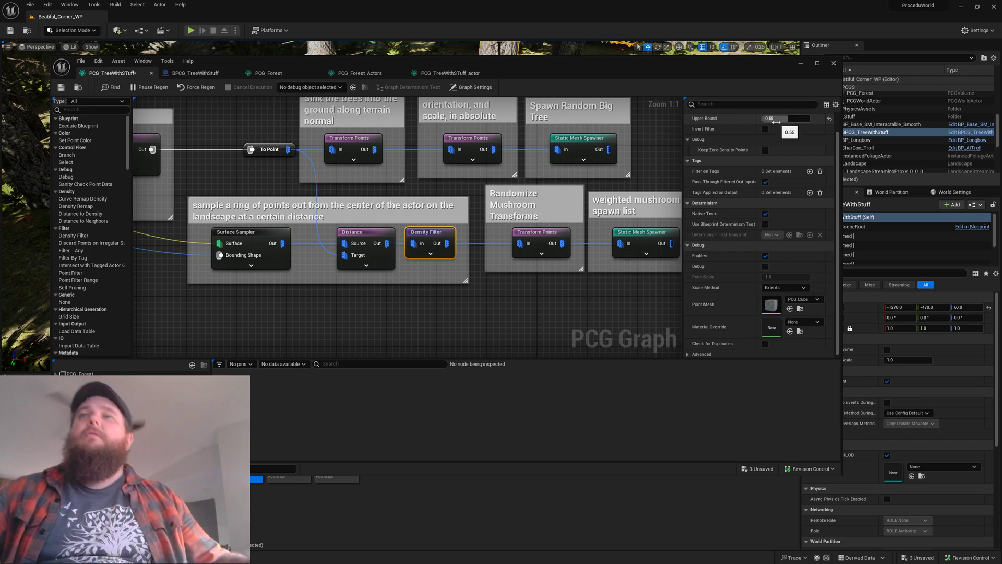
scroll(788, 128, up, 1)
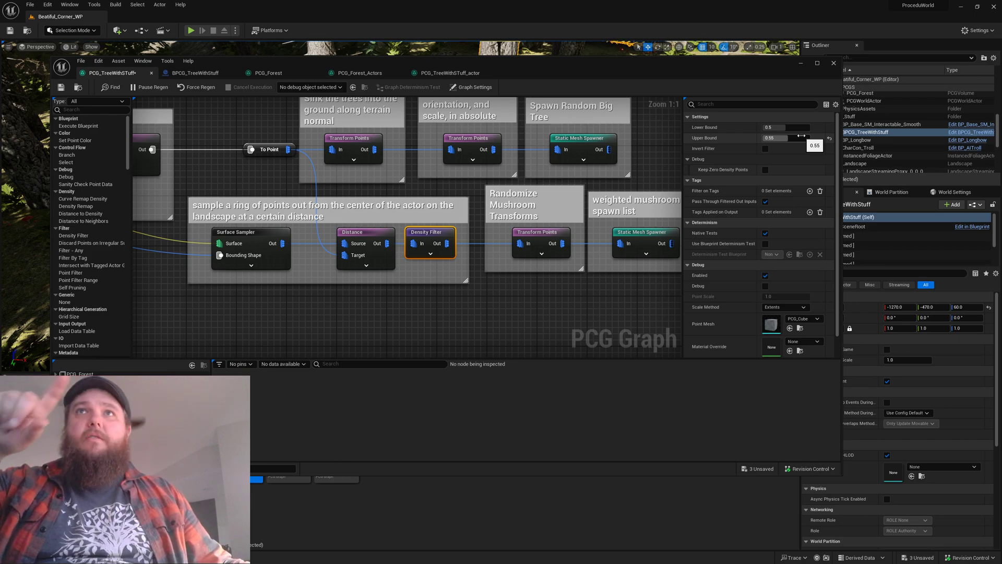
mouse_move(628, 60)
mouse_down()
mouse_move(637, 271)
mouse_move(621, 68)
mouse_up()
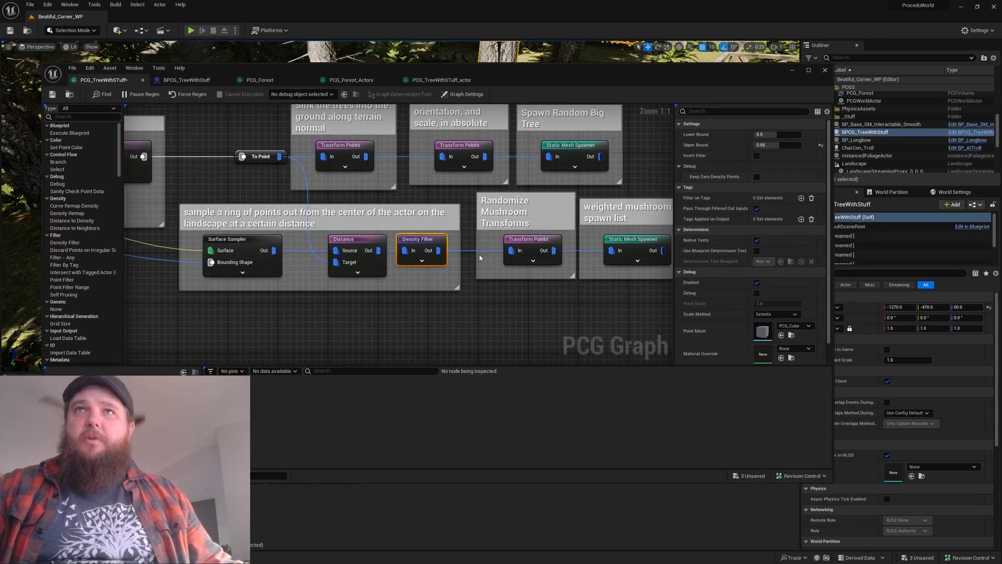
- Select Randomize Mushroom Transforms and set Rotation Min to -5, -5, -180
click(534, 240)
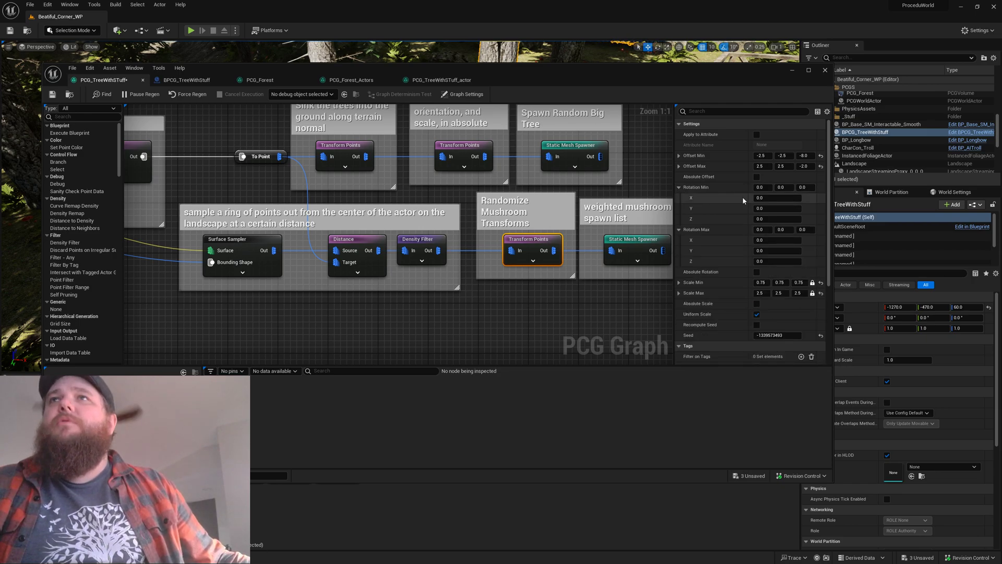
click(679, 187)
click(767, 187)
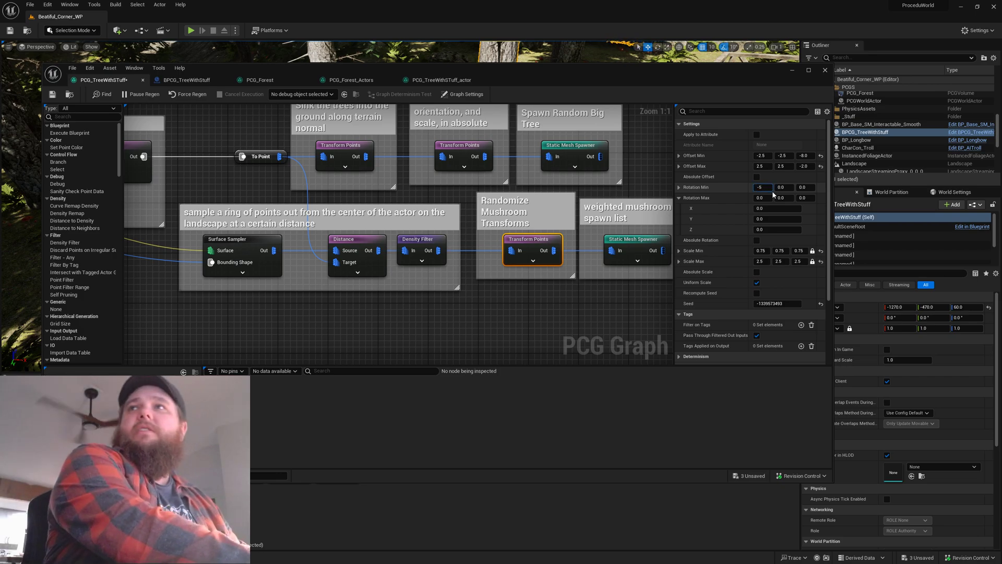
text(-5)
key(Tab)
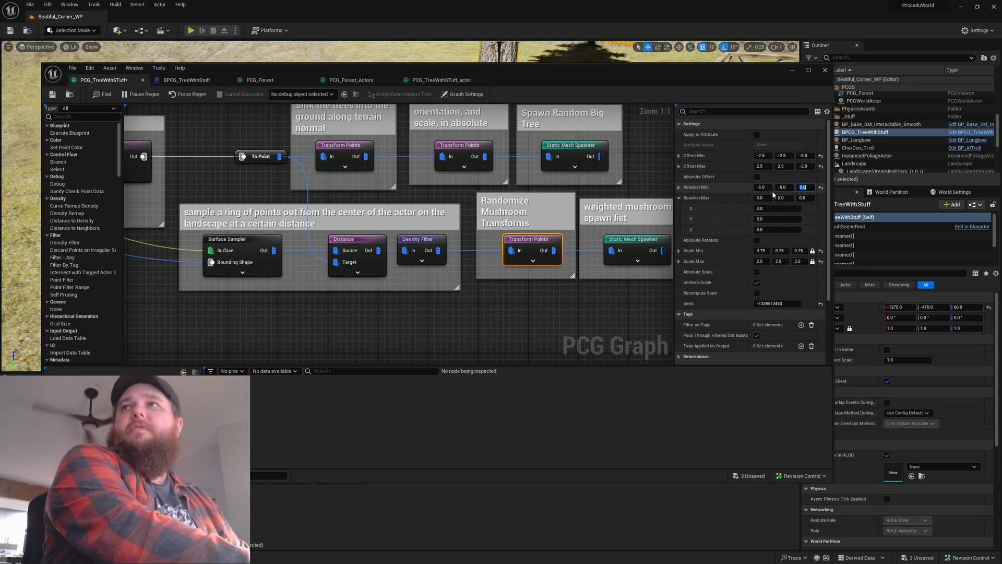
text(-1)
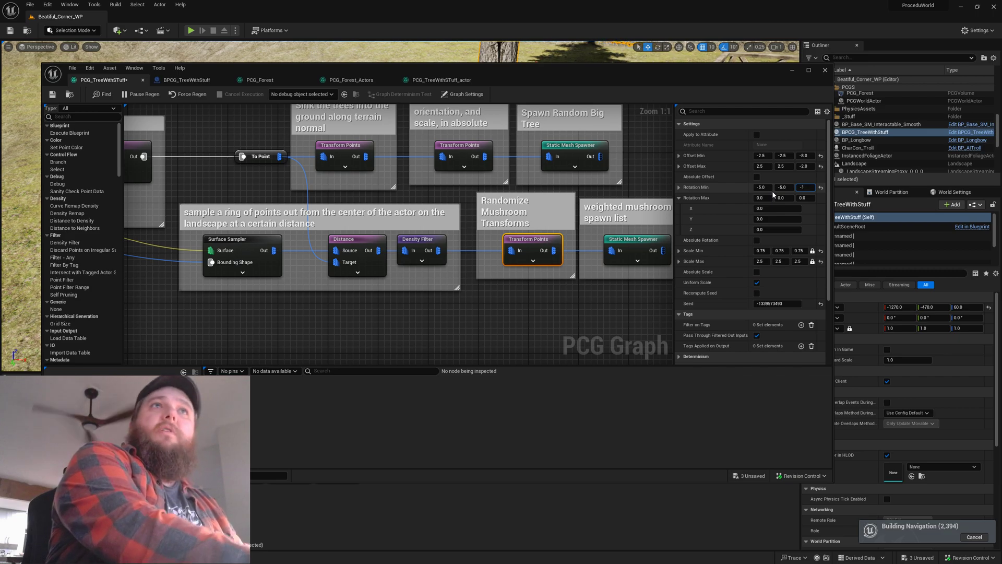
text(80)
key(Tab)
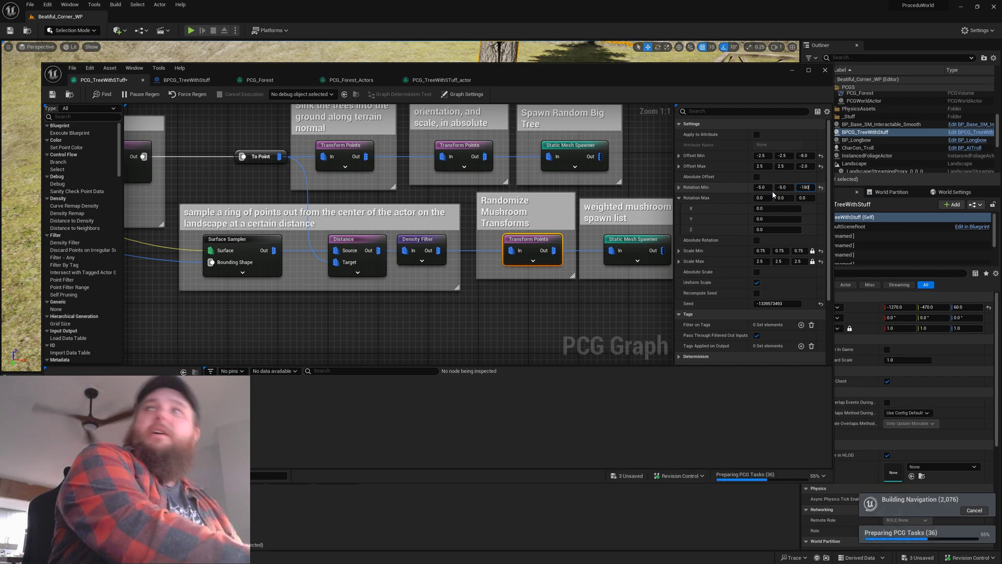
- Set Rotation Max to 5, 5, 180
text(5)
key(Tab)
text(5)
key(Tab)
text(198)
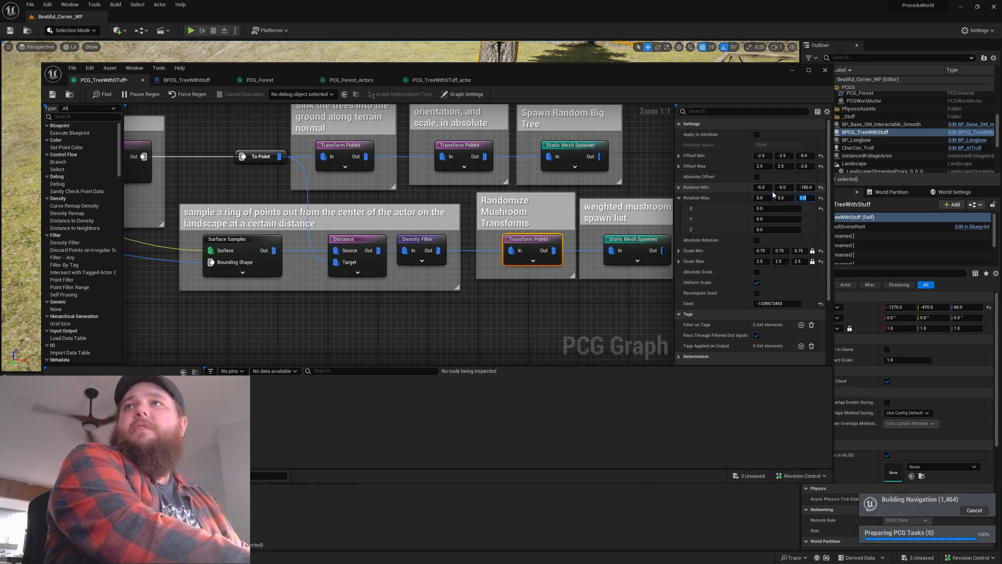
key(BackSpace)
key(BackSpace)
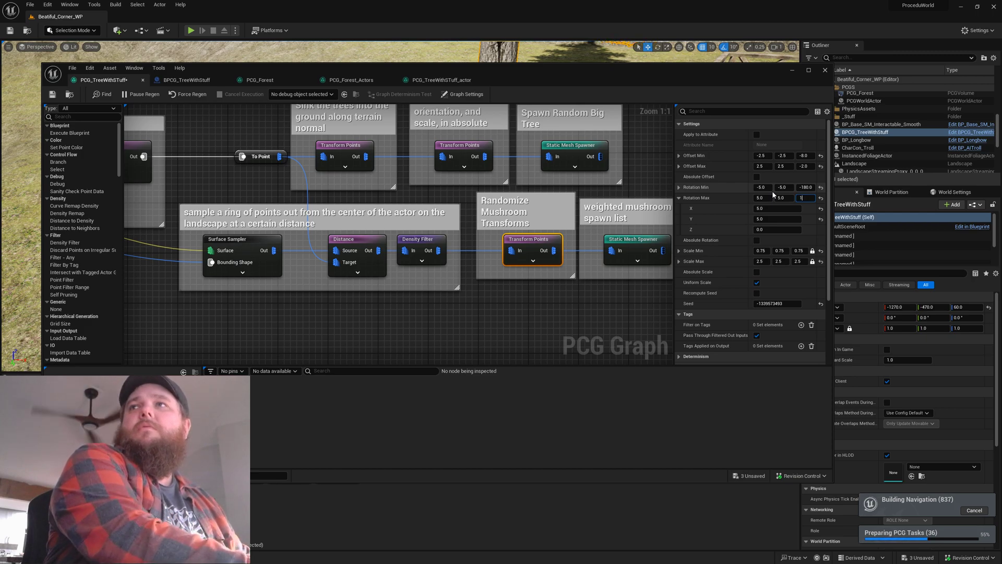
text(80)
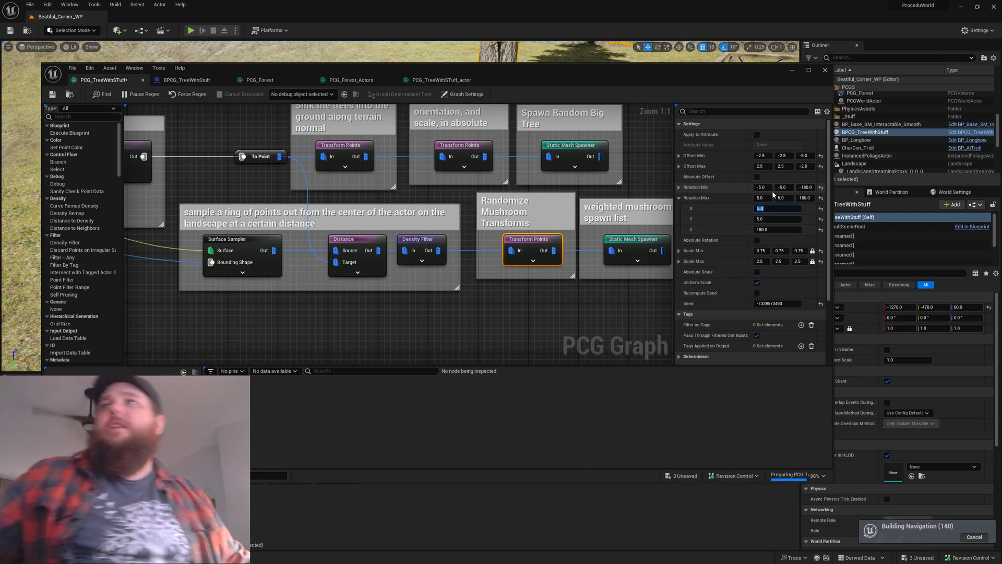
key(Tab)
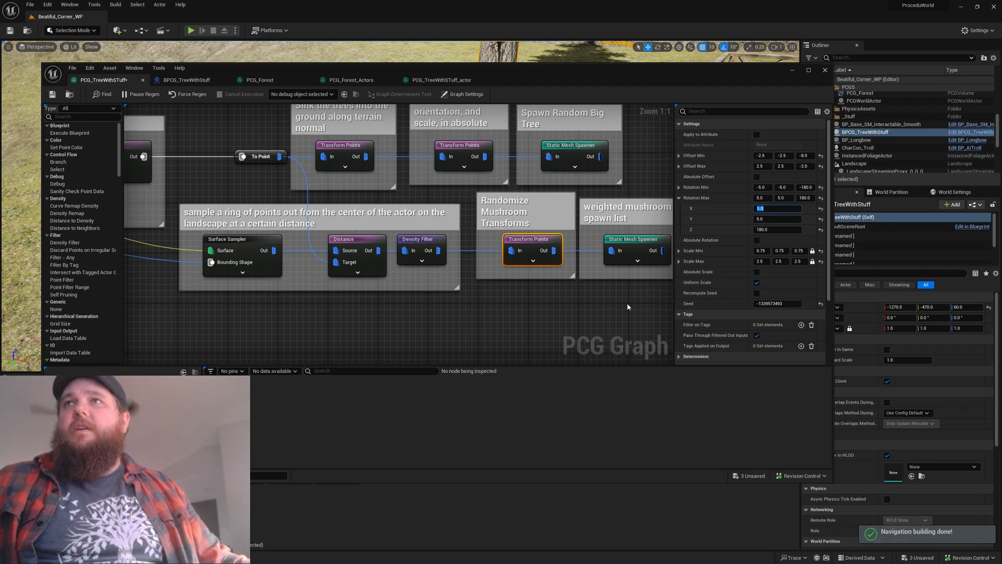
- Save the PCG_TreeWithStuff graph and select the mushroom Static Mesh Spawner
click(52, 94)
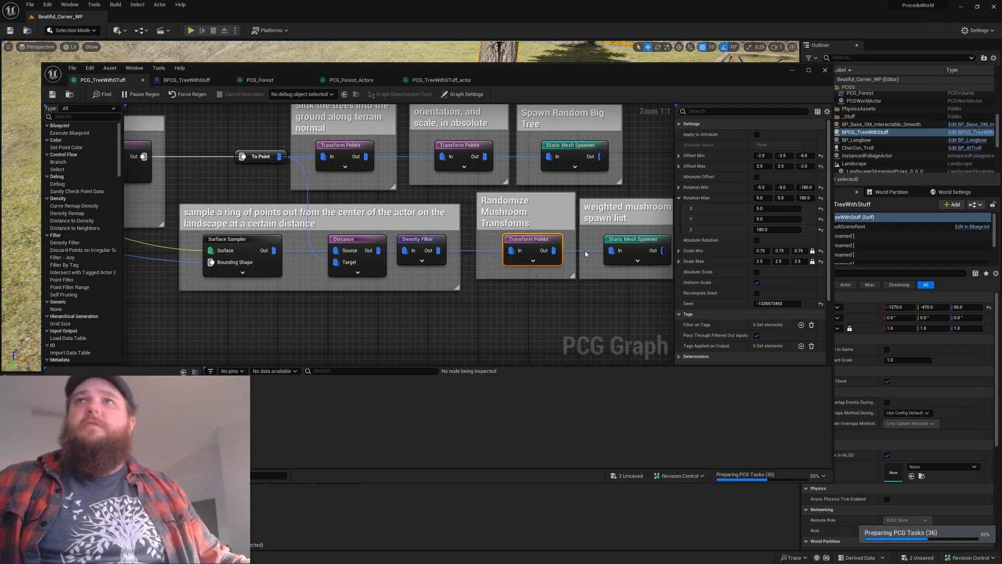
right_drag(586, 254, 431, 243)
click(441, 239)
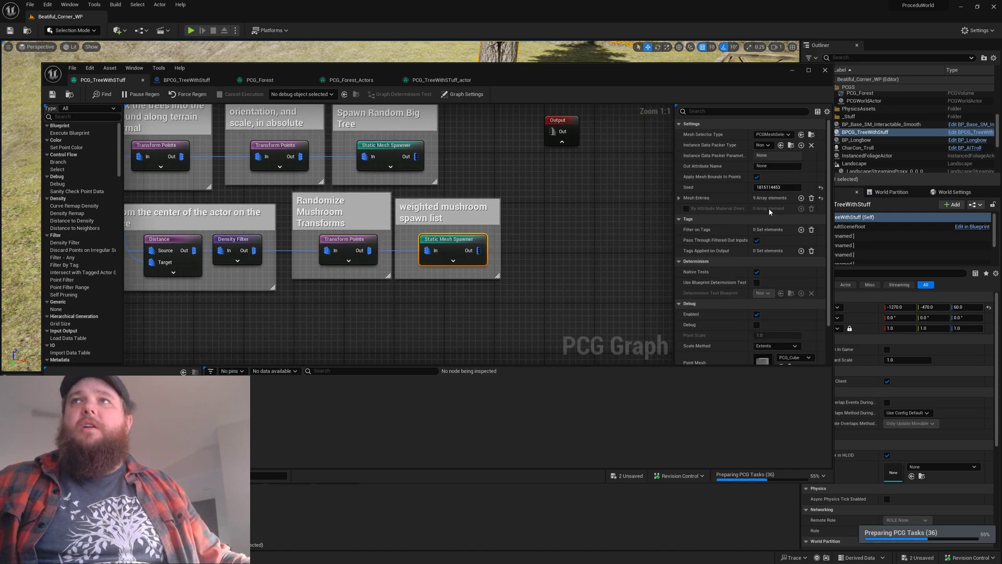
- Expand the nine mushroom mesh entries to check their weights of 1 and 5, then collapse them
click(679, 198)
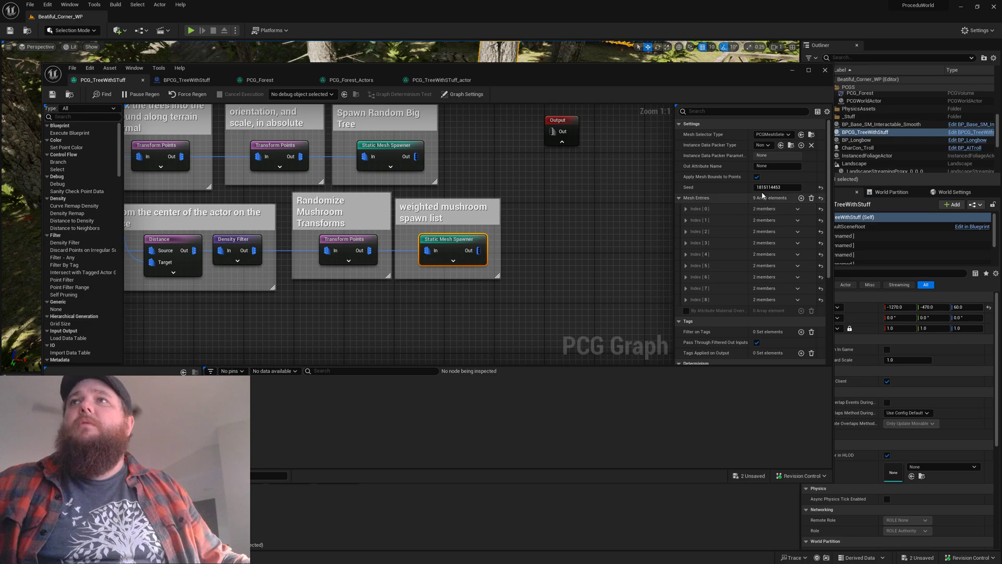
click(686, 209)
click(691, 220)
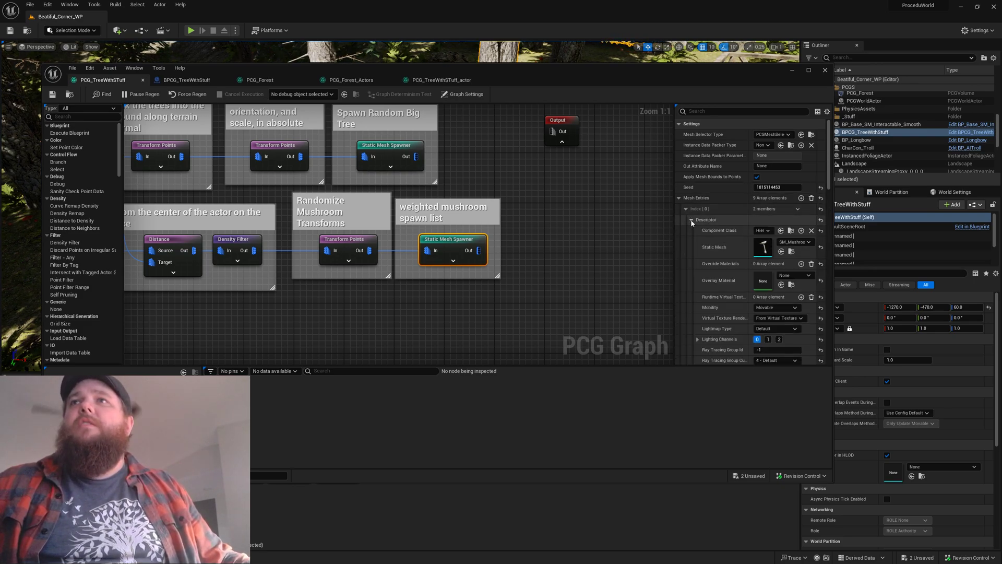
click(691, 220)
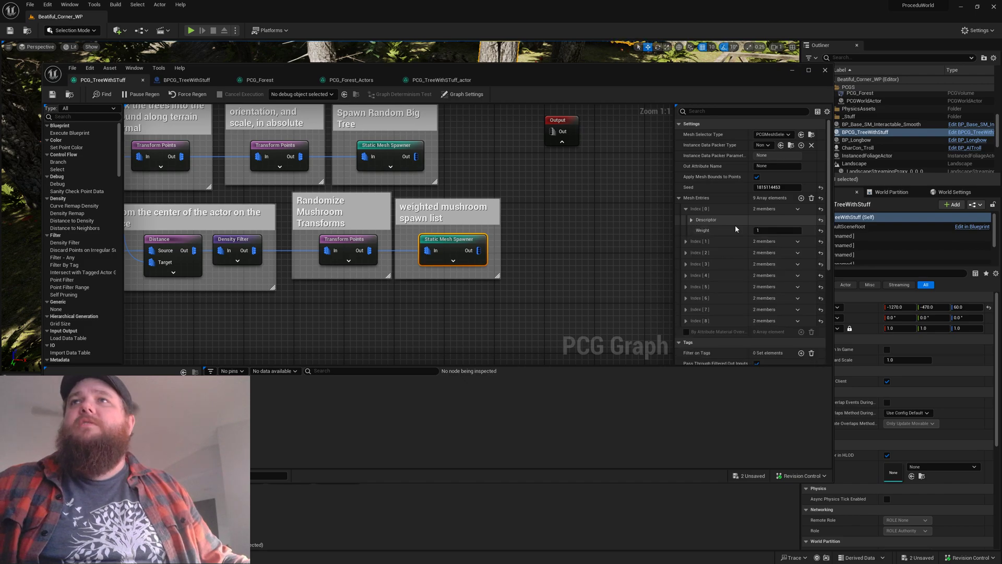
click(686, 241)
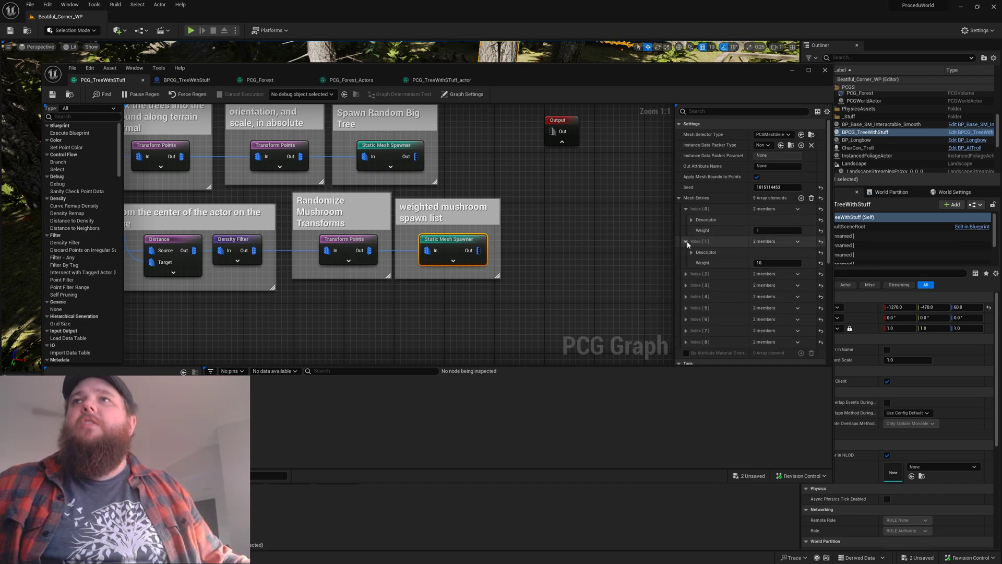
click(687, 273)
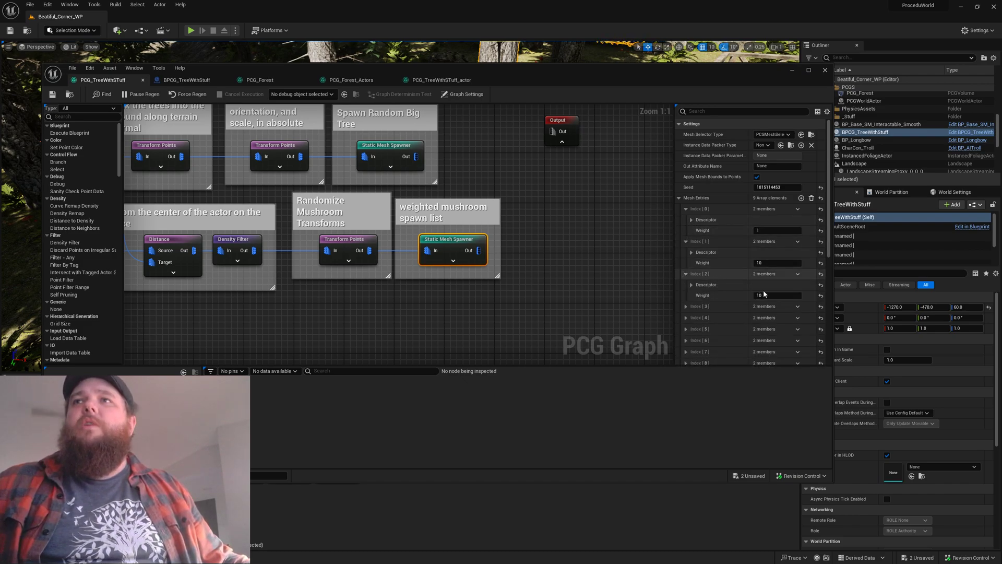
click(686, 241)
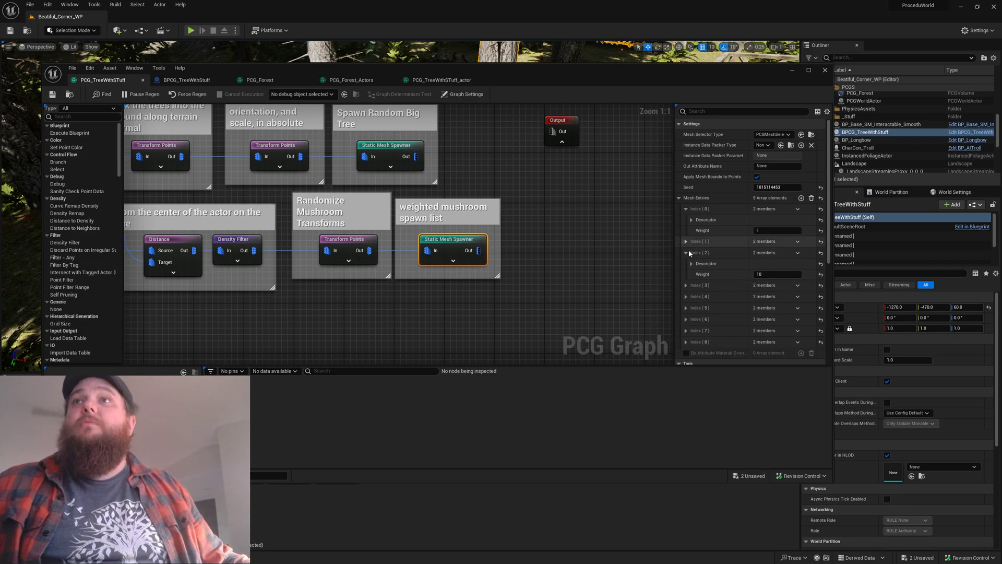
click(687, 253)
click(687, 263)
click(687, 296)
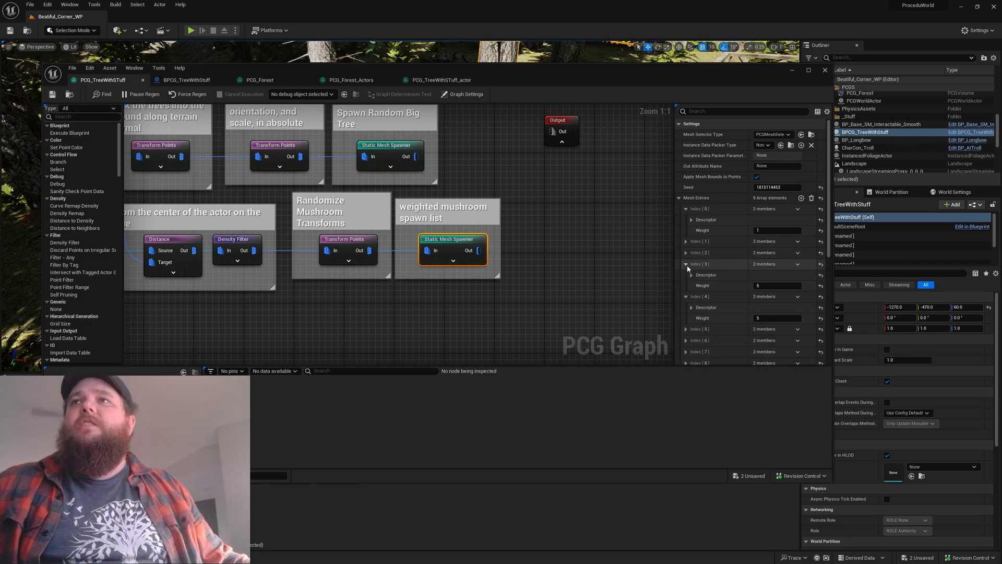
click(686, 209)
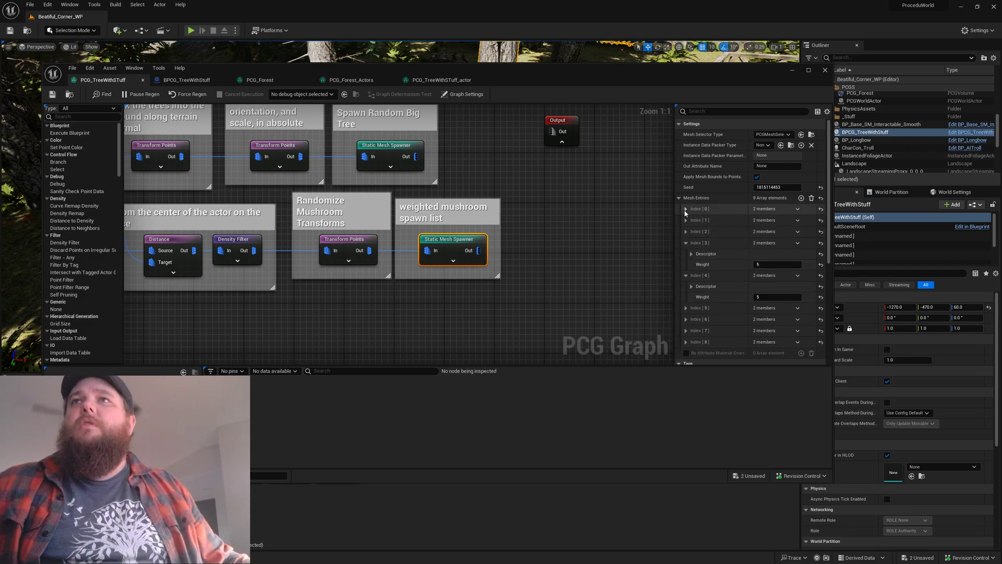
click(686, 243)
click(686, 254)
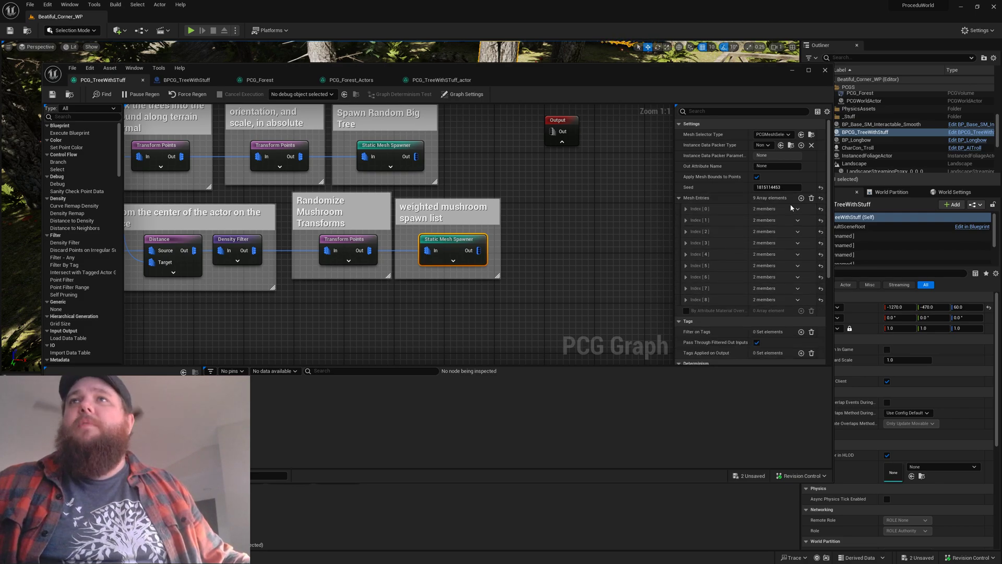
right_click(710, 197)
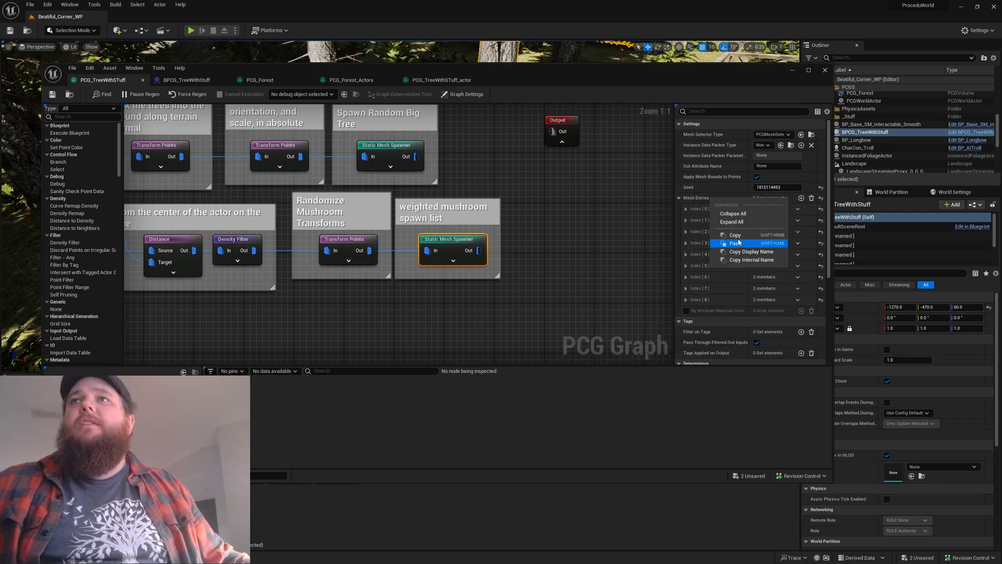
click(702, 202)
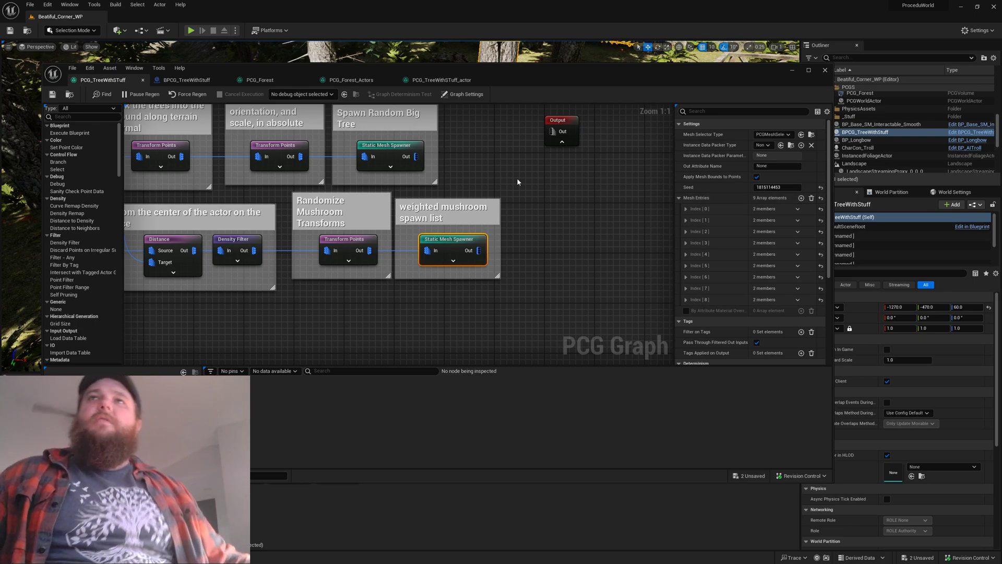
- Reposition the graph editor window and switch to the PCG_Forest_Actors graph
right_drag(518, 182, 645, 204)
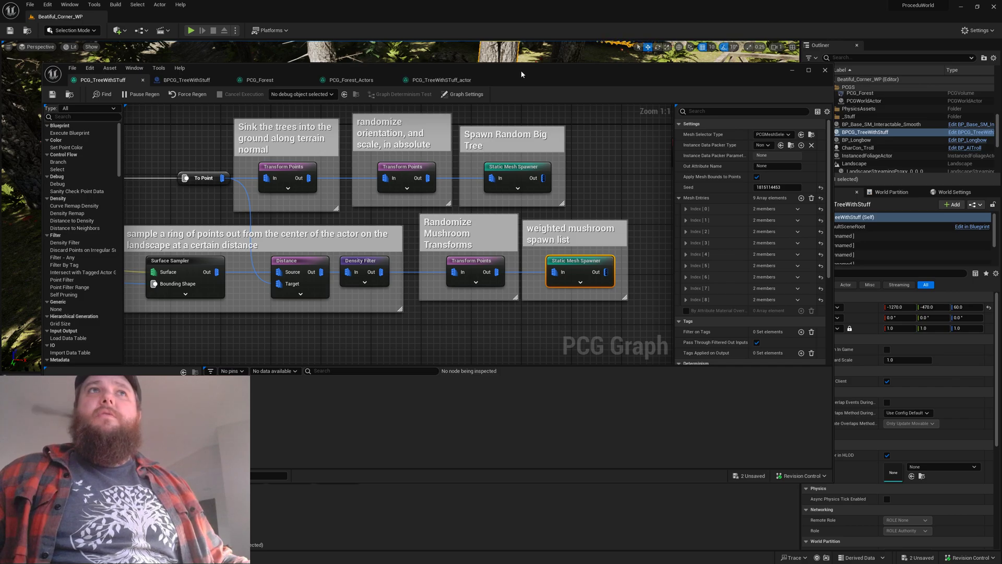
drag(521, 75, 561, 131)
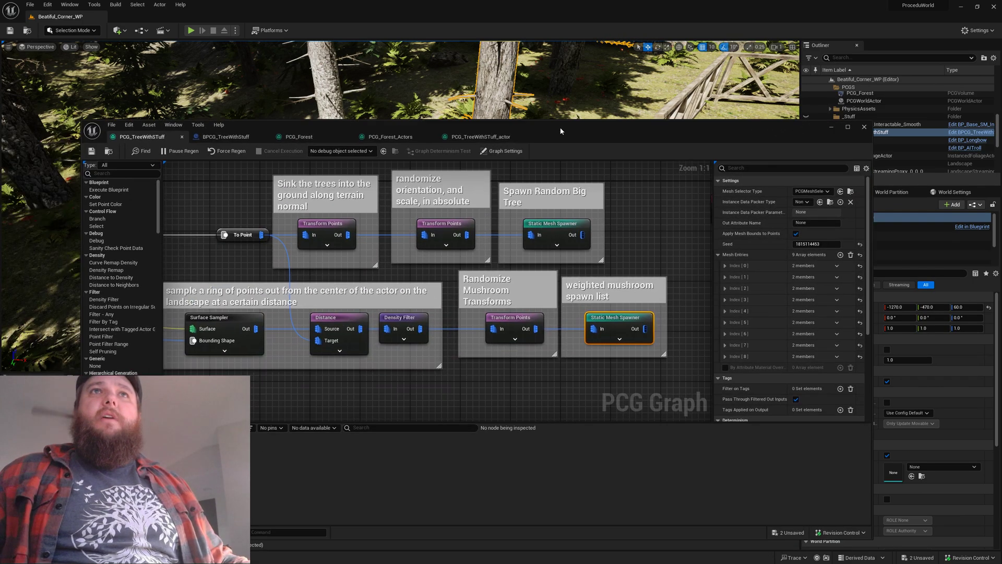
click(381, 136)
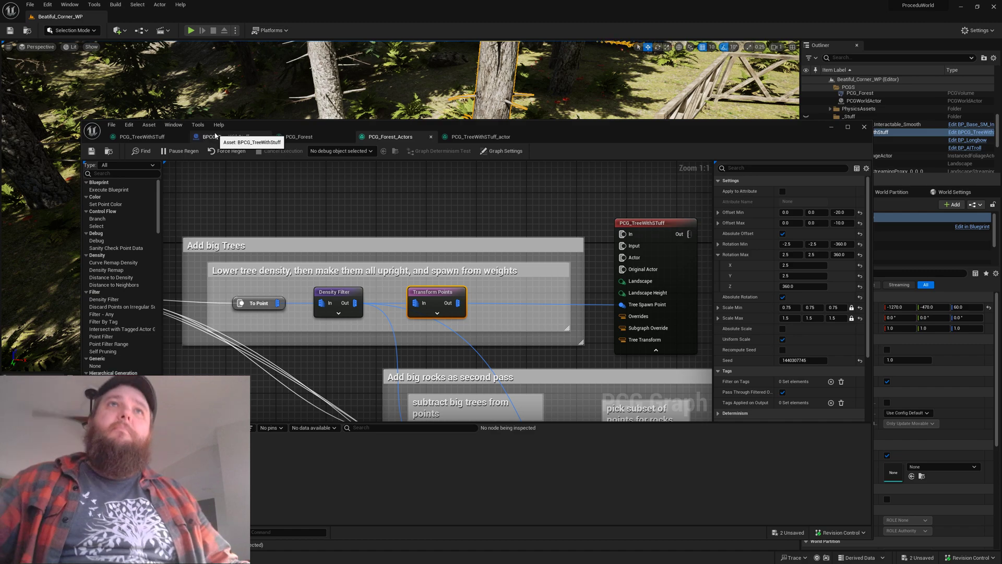
click(149, 138)
right_drag(222, 271, 730, 255)
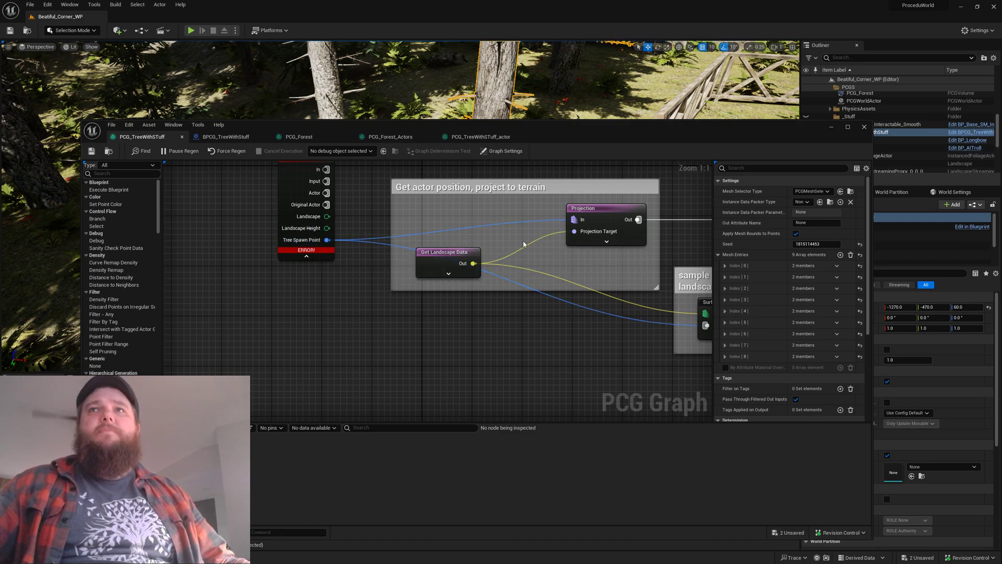
right_drag(717, 239, 204, 269)
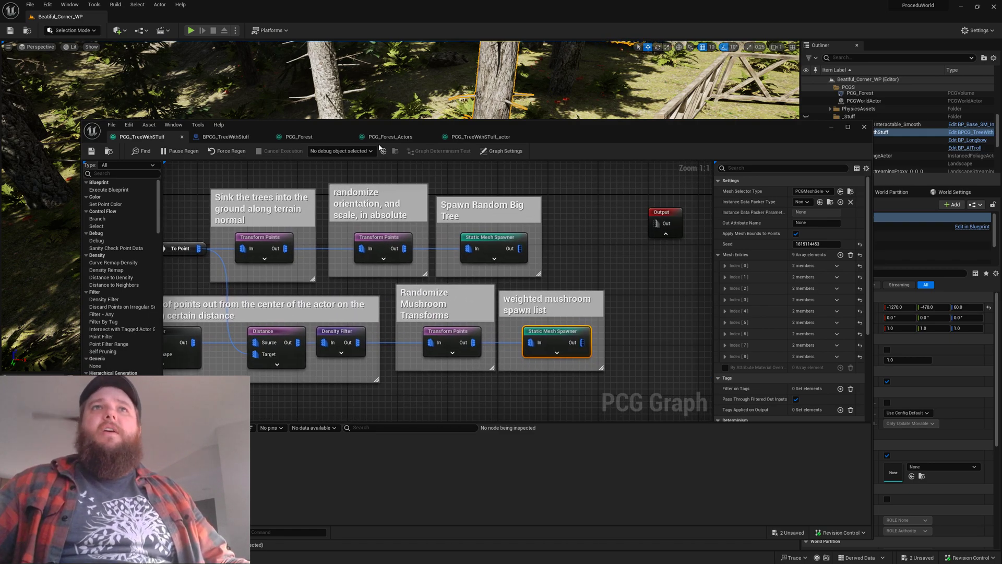
click(453, 138)
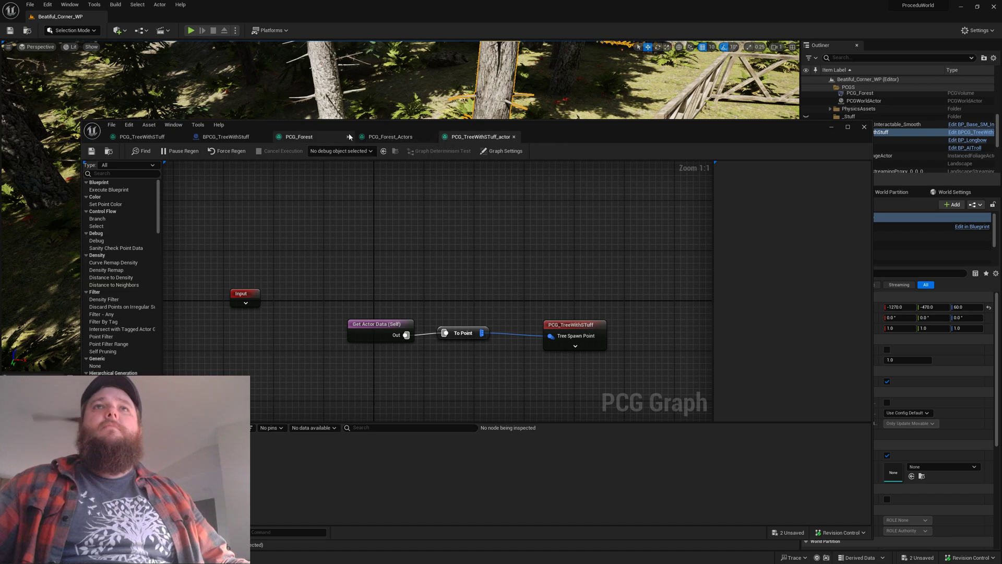
click(390, 137)
- Select the PCG_TreeWithStuff subgraph node fed by the big-trees branch to show its settings
scroll(550, 190, down, 6)
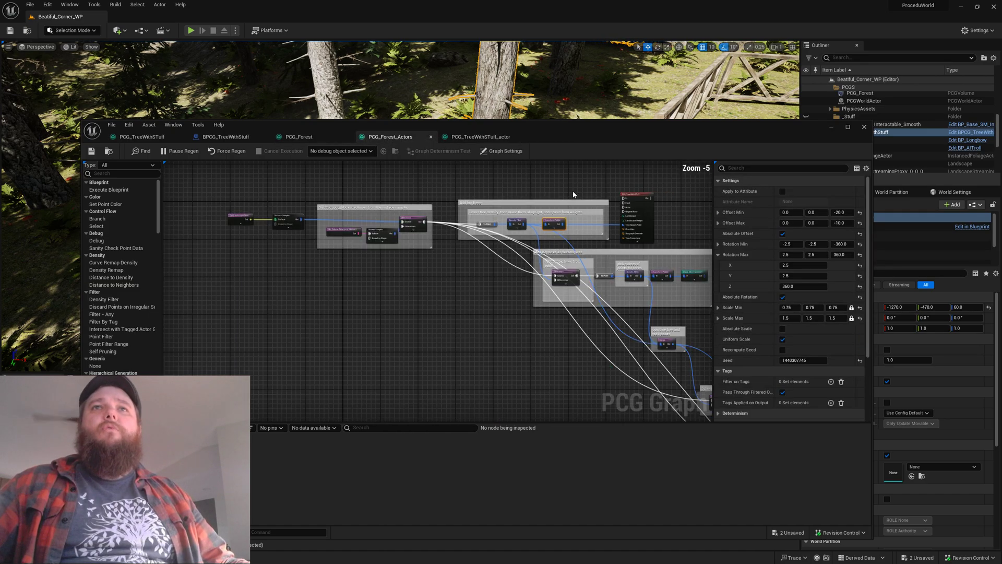
right_drag(557, 337, 311, 352)
scroll(397, 239, up, 6)
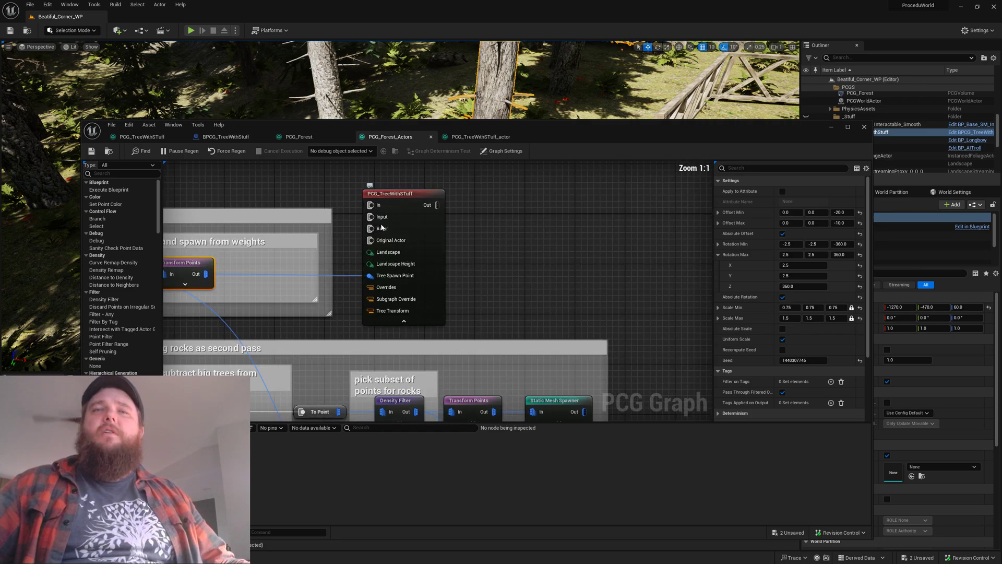
right_drag(307, 261, 395, 250)
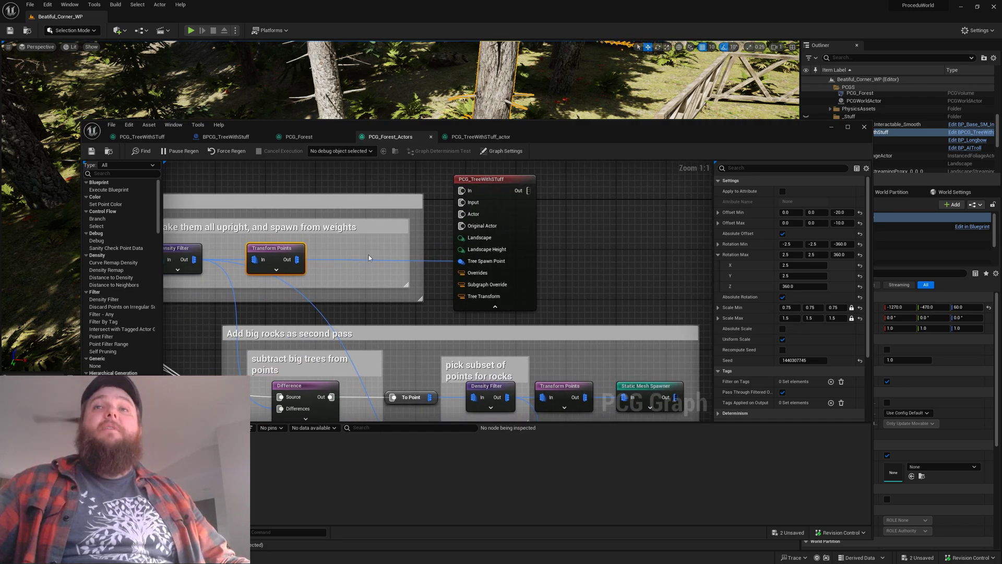
click(492, 258)
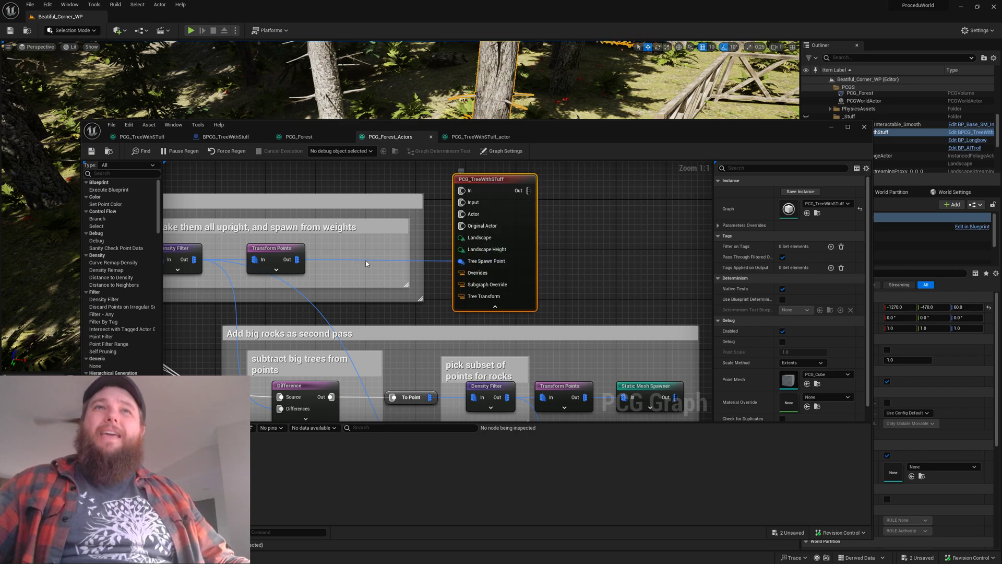
mouse_move(297, 261)
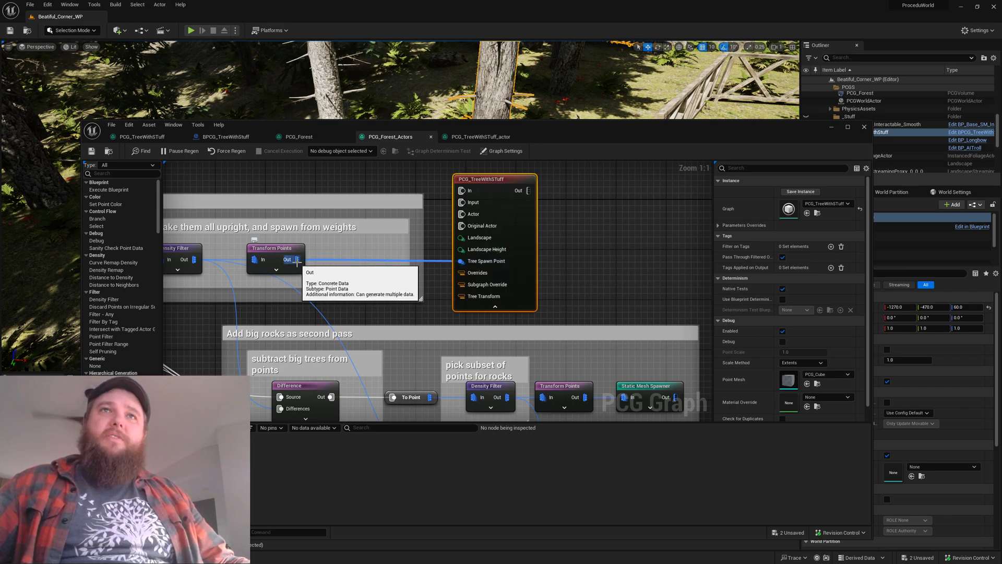
mouse_move(477, 264)
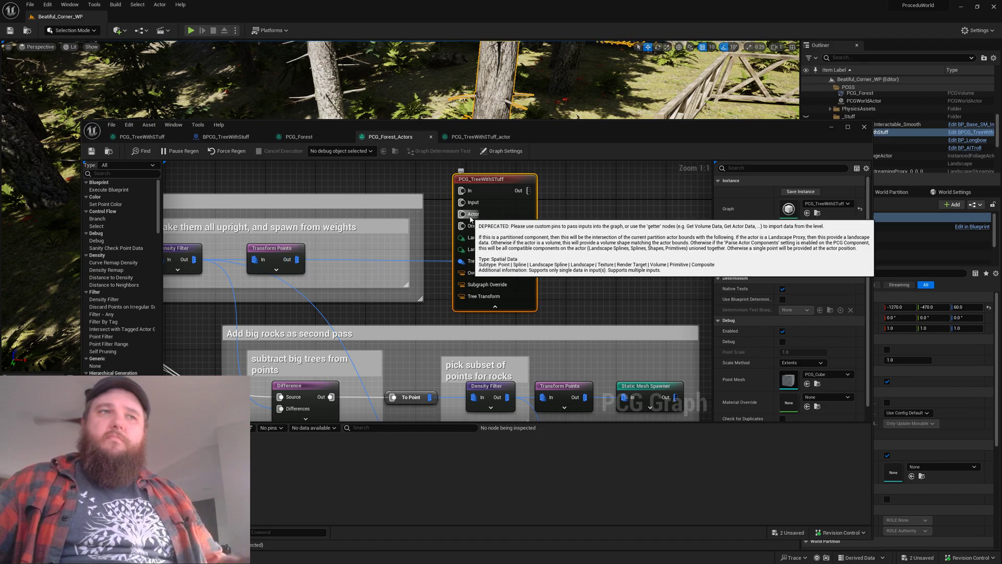
- Pan the graph down to the big-rocks second pass below the subgraph node
right_drag(586, 254, 583, 264)
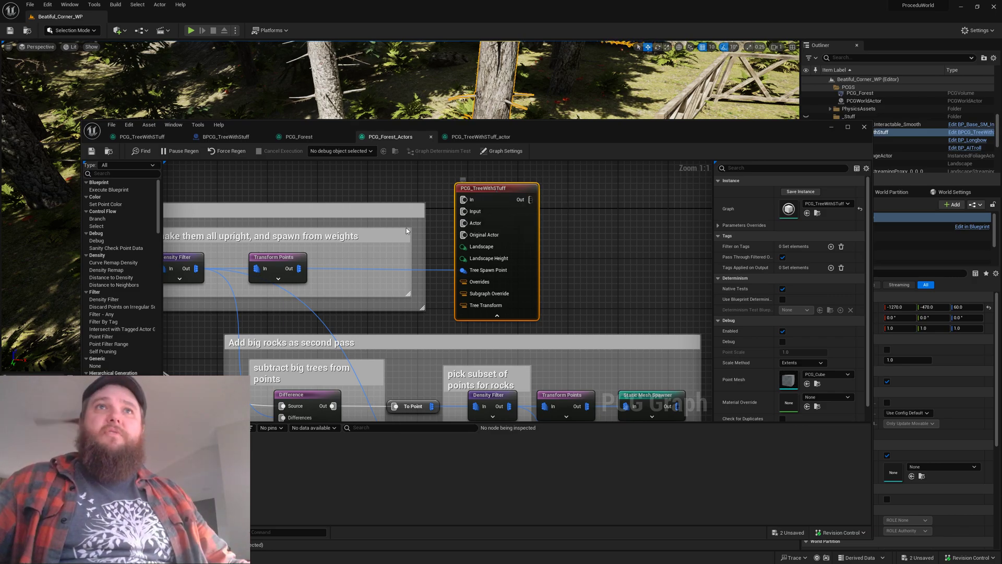
right_drag(442, 259, 444, 237)
right_drag(572, 247, 590, 215)
scroll(590, 219, down, 3)
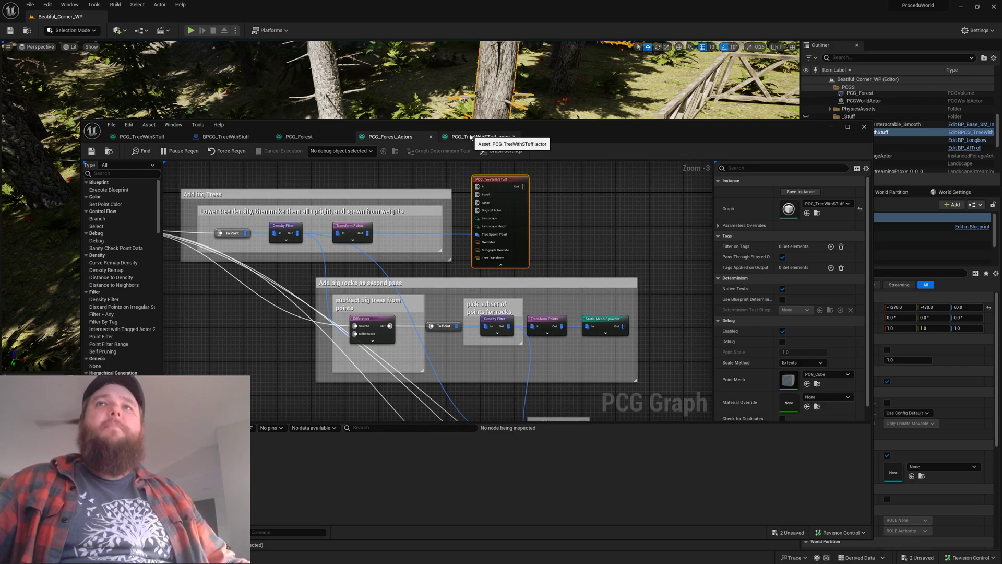
- In PCG_TreeWithStuff_actor, inspect the Get Actor Data (Self) node and nudge PCG_TreeWithSTuff into line
click(472, 138)
right_drag(398, 259, 376, 205)
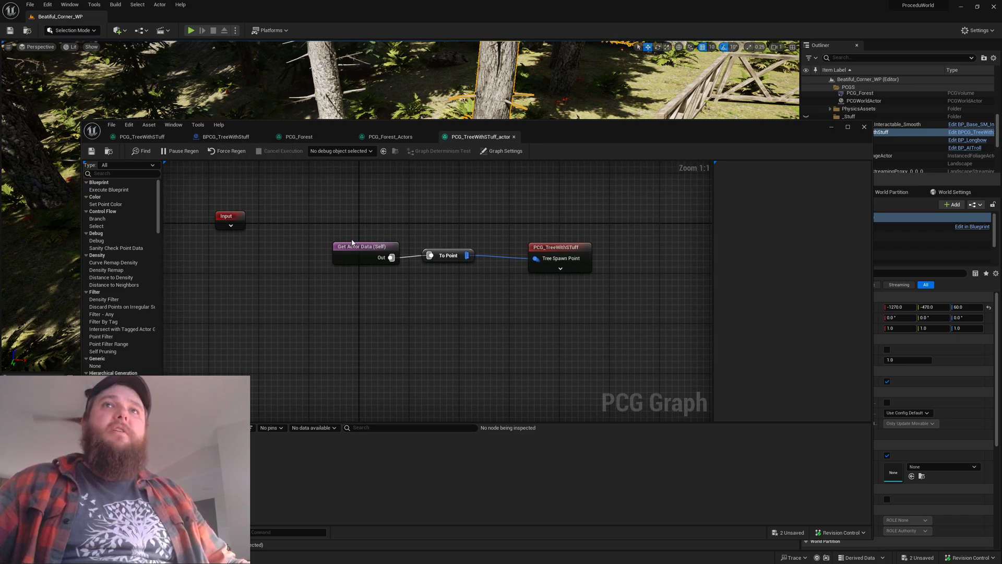
click(365, 247)
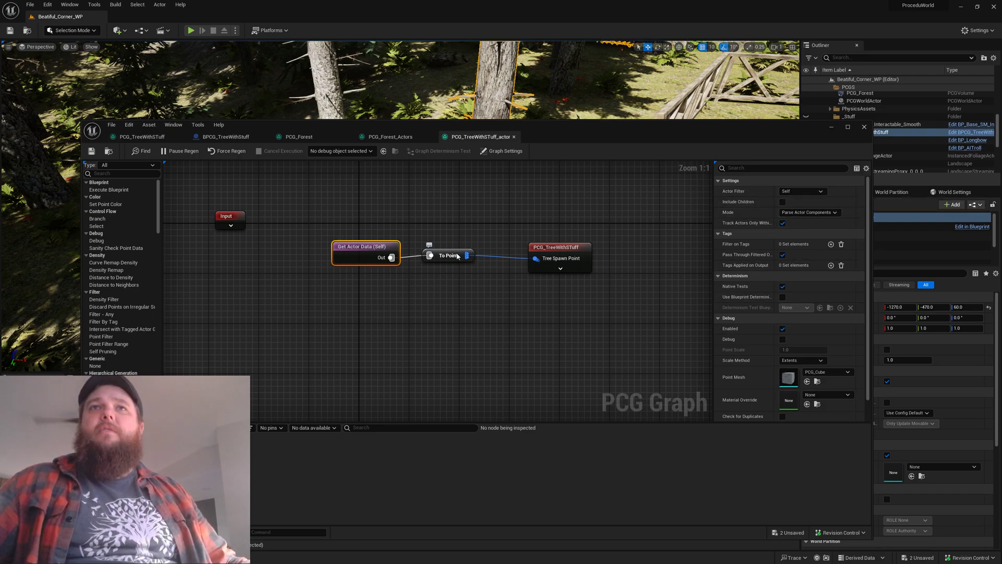
mouse_move(469, 255)
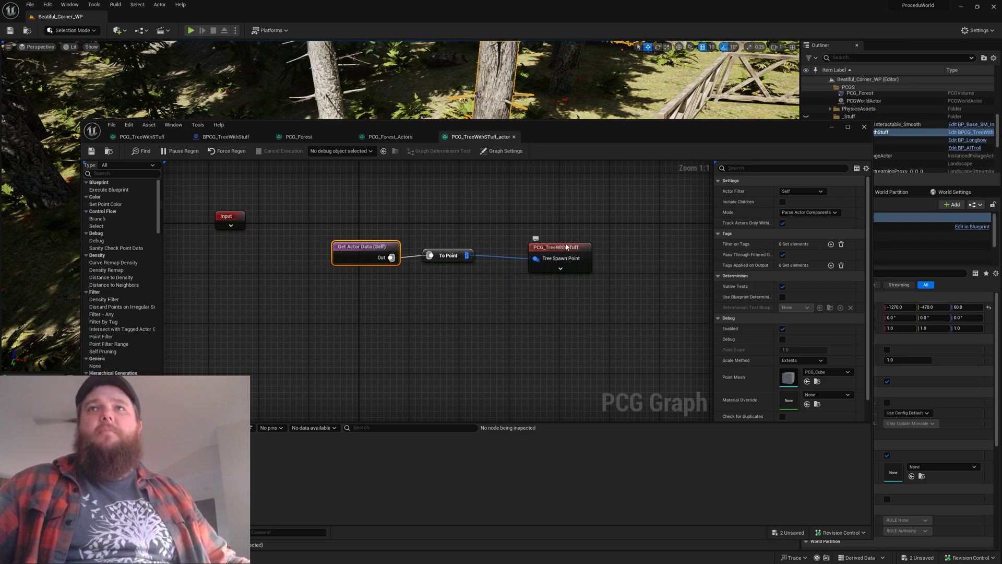
drag(566, 246, 567, 240)
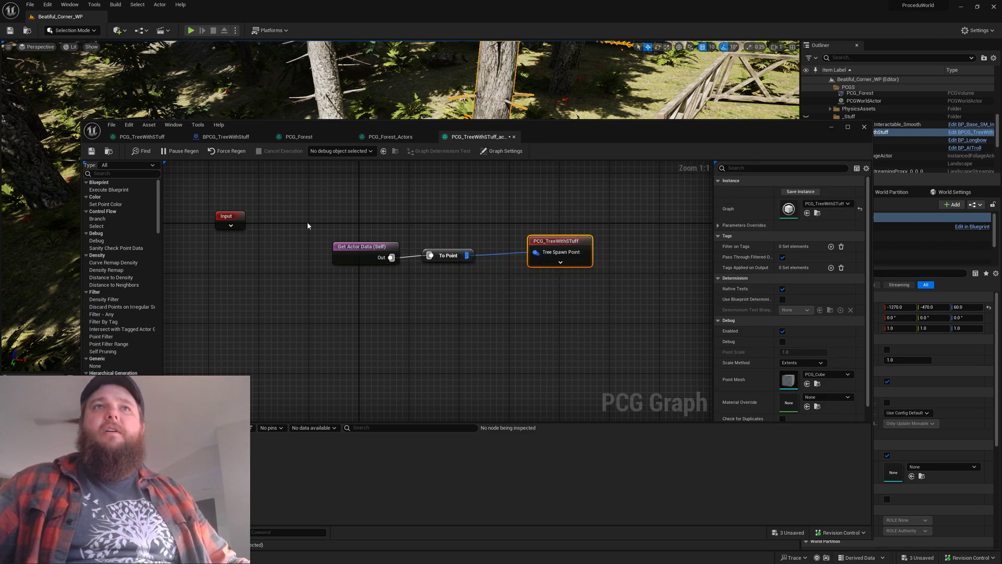
- Straighten the connections between the three nodes with Q and save the graph
drag(585, 209, 411, 296)
key(q)
drag(631, 212, 521, 287)
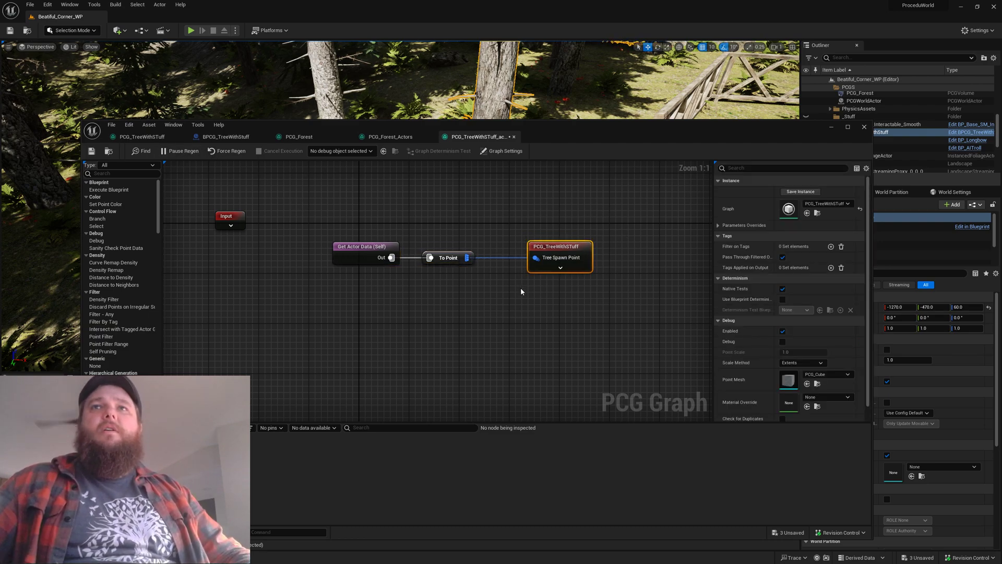
click(471, 312)
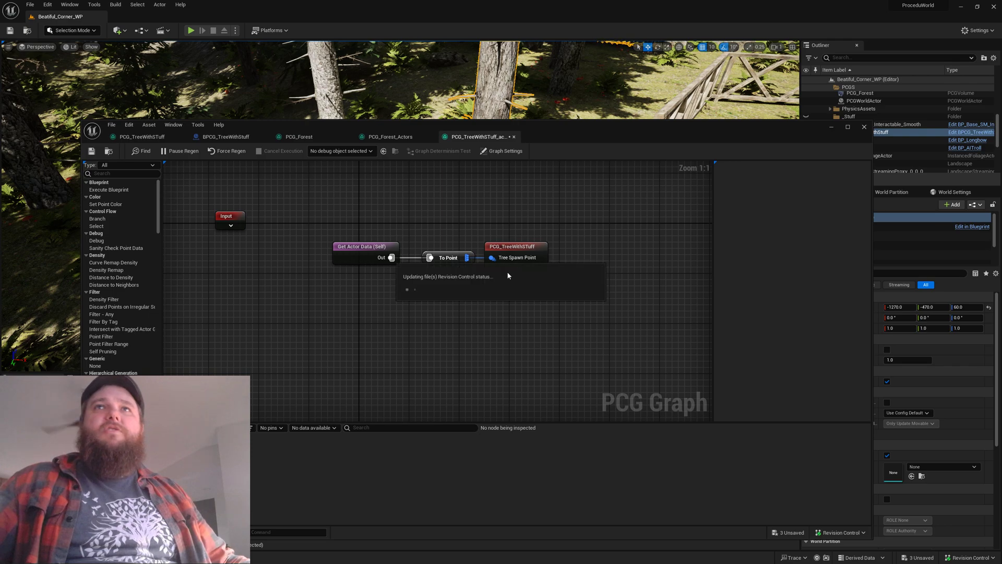
key(ctrl+s)
- Move the graph editor aside and frame the PCG_Forest volume in the viewport
drag(593, 135, 38, 122)
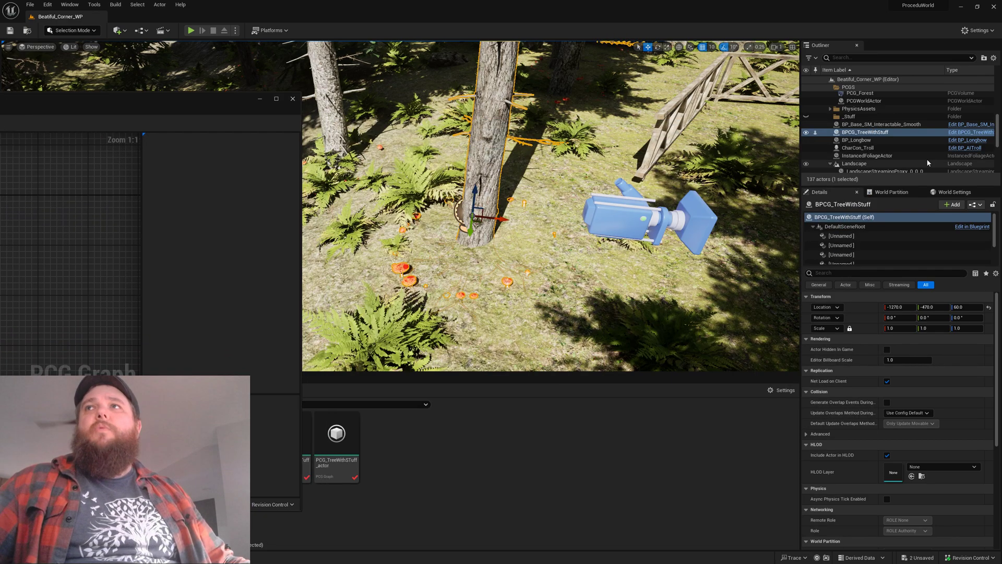
scroll(879, 158, up, 3)
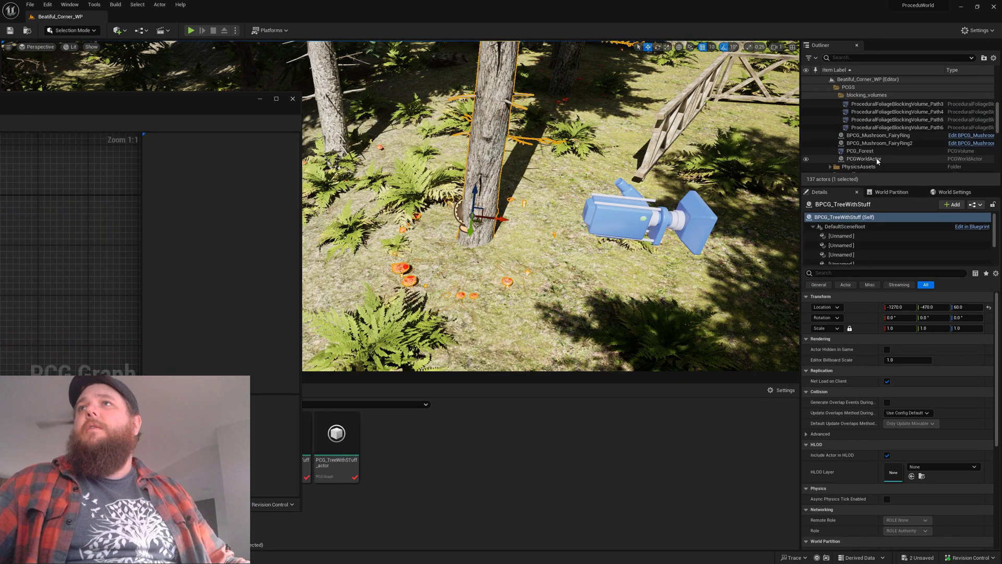
click(877, 151)
key(f)
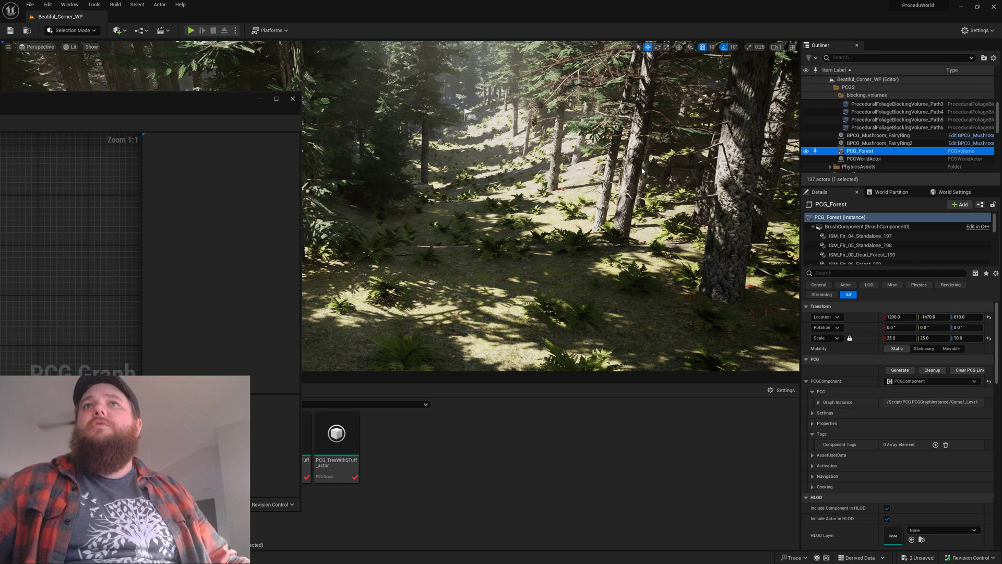
double_click(867, 151)
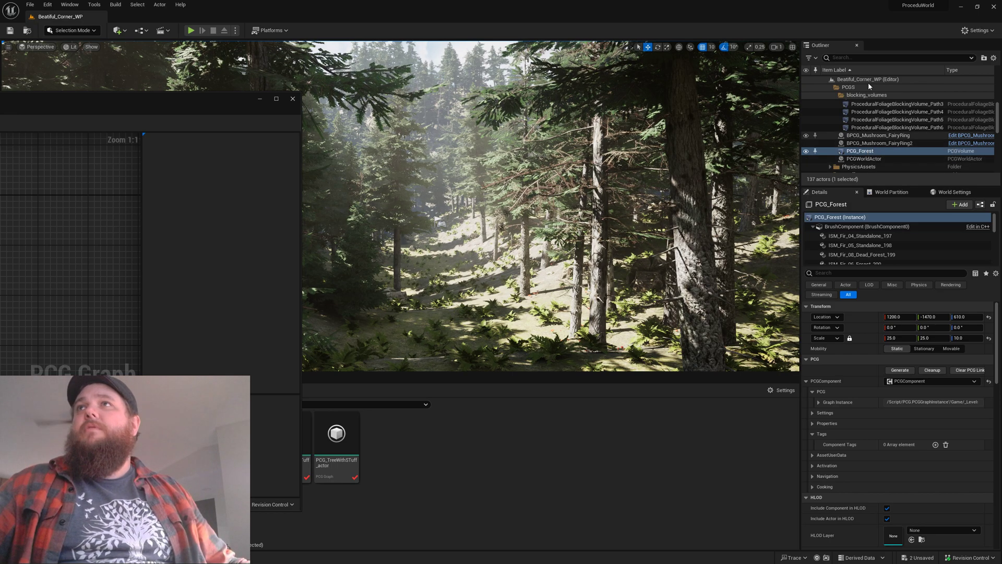
scroll(881, 132, down, 3)
scroll(888, 133, up, 3)
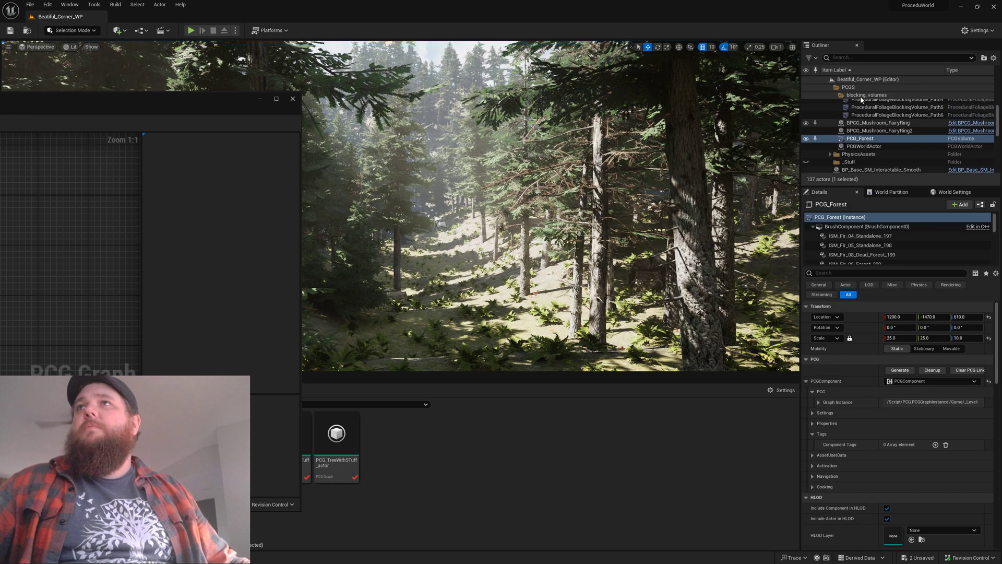
- Filter the Outliner by 'tree', move BPCG_TreeWithStuff into PCGS, and frame it
text(tree)
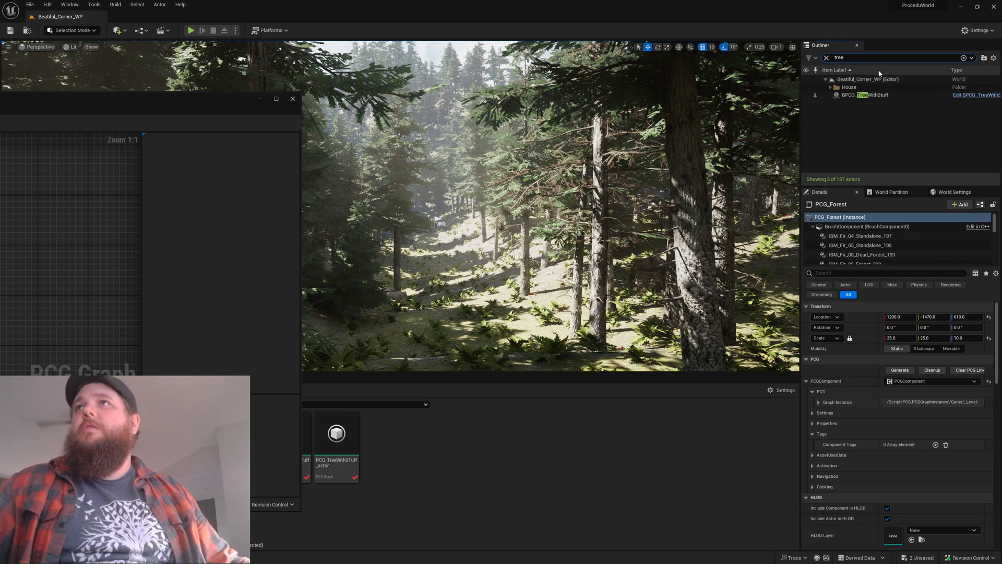
click(867, 96)
right_click(866, 96)
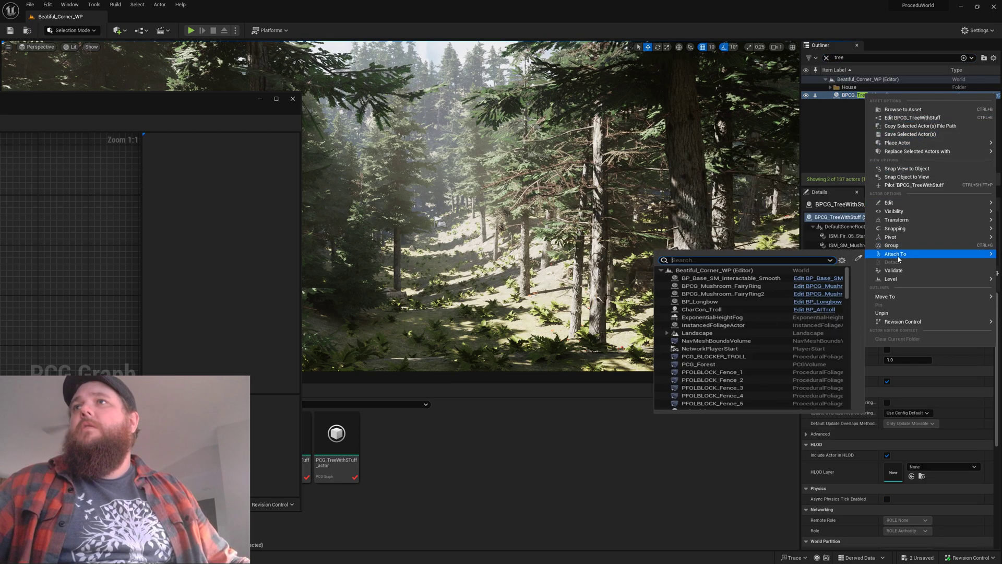
mouse_move(869, 297)
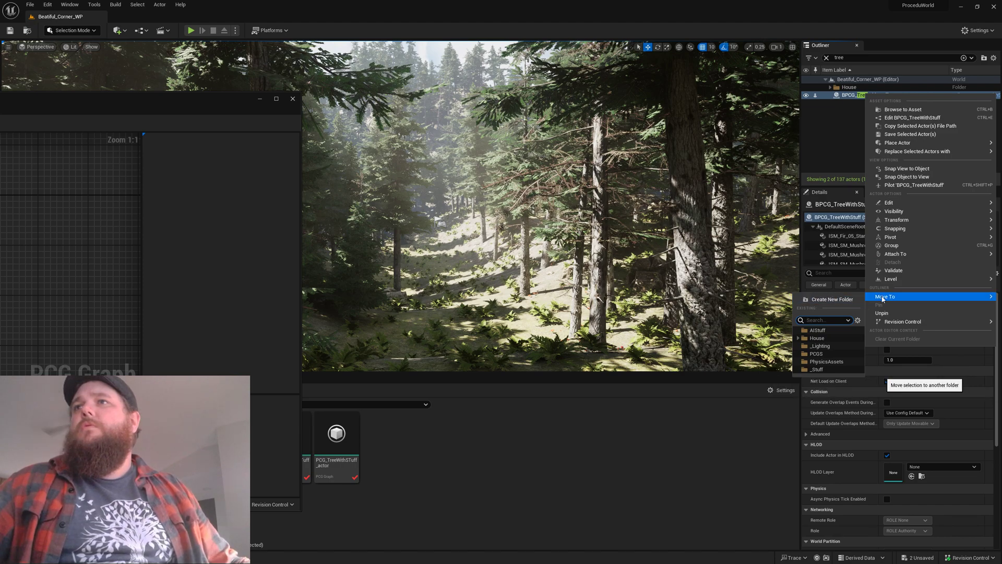
click(817, 354)
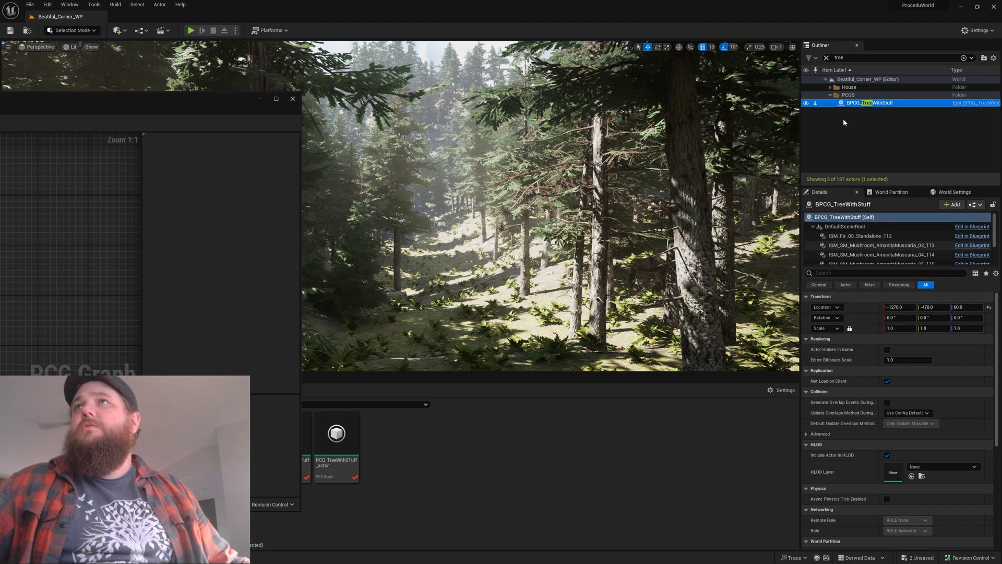
click(827, 57)
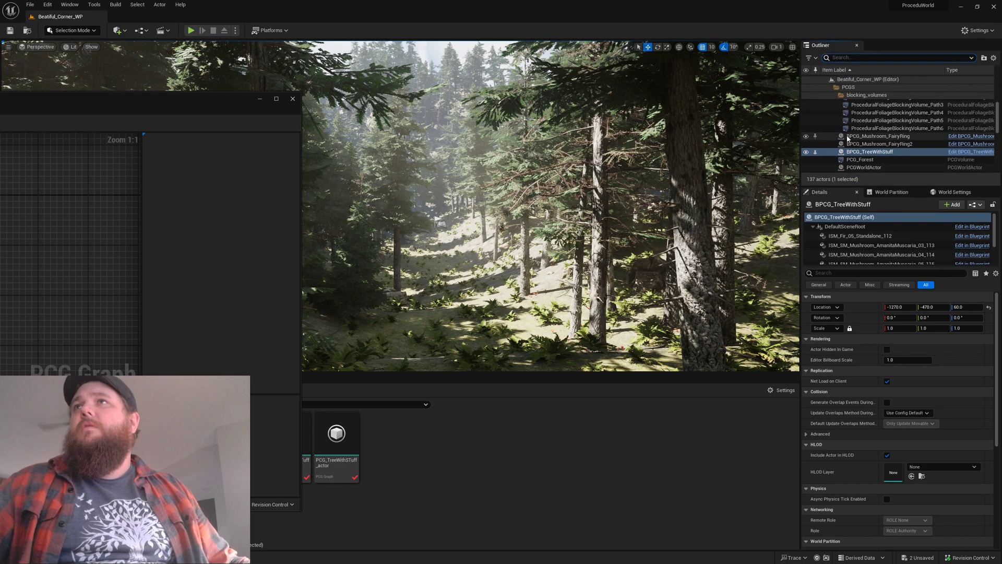
key(f)
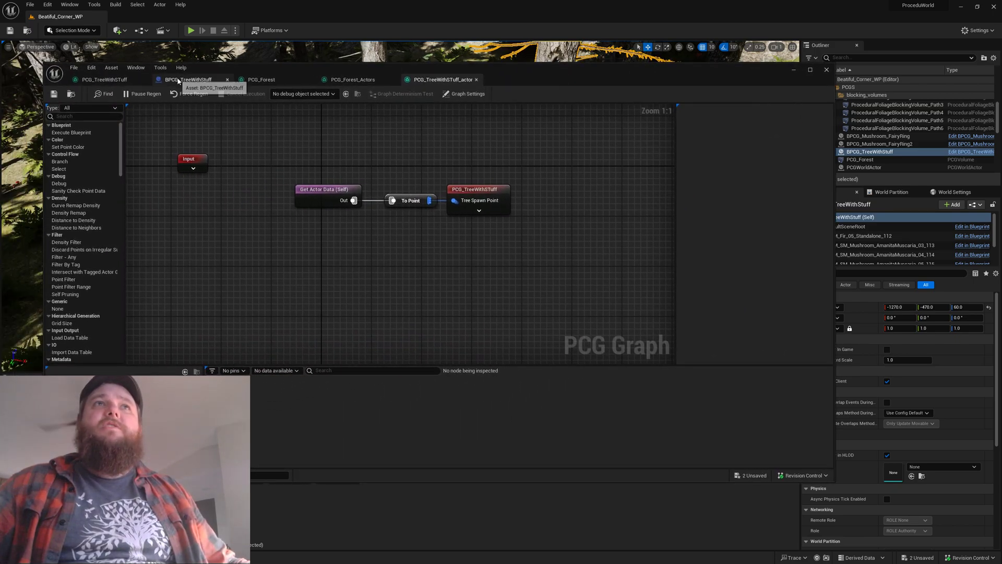
- Inspect BPCG_TreeWithStuff's Construction Script Generate Local node, then minimize the Blueprint editor
click(178, 80)
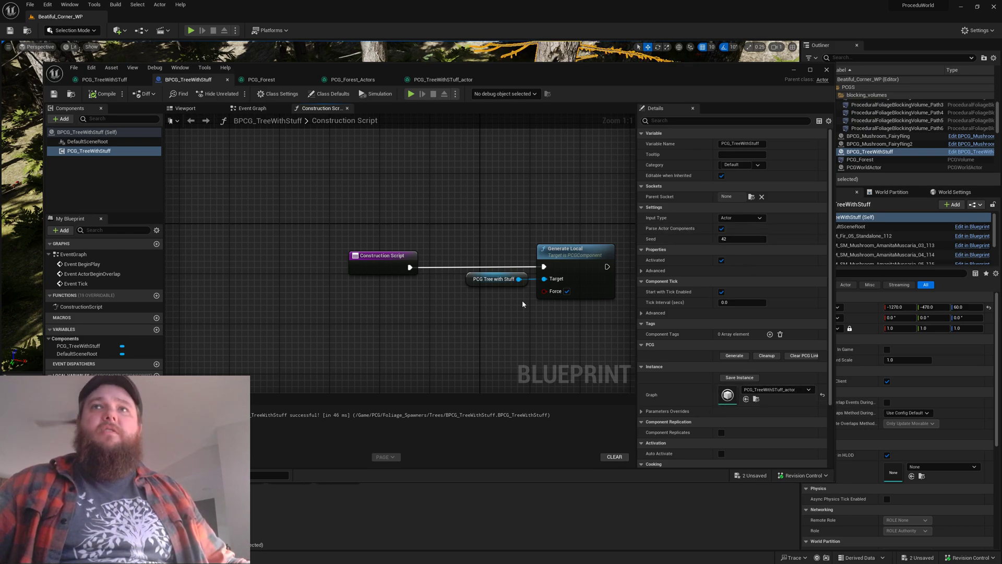
right_drag(565, 326, 494, 306)
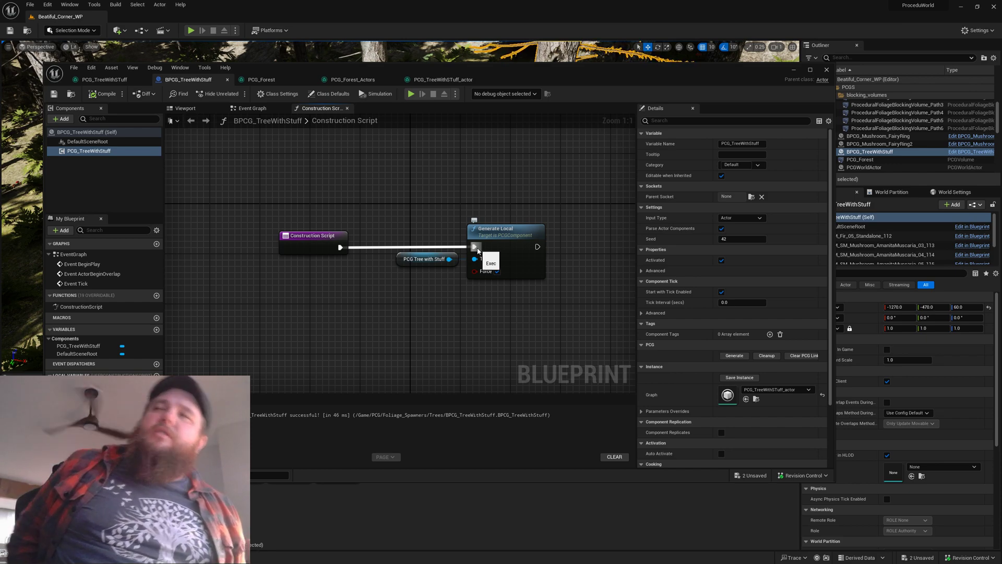
scroll(476, 249, down, 1)
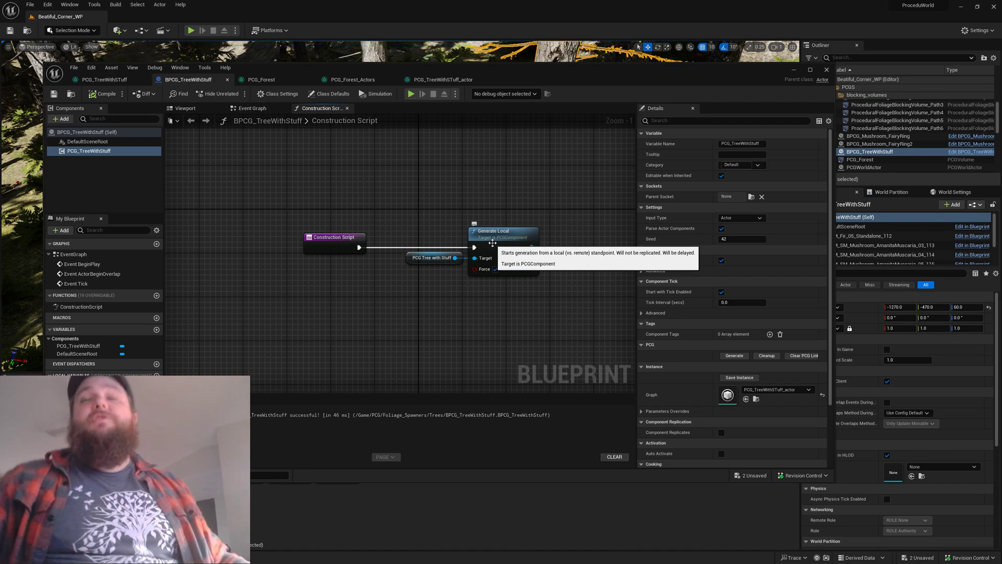
click(793, 70)
- Move the BPCG_TreeWithStuff tree along X to -1400, then back to -1250
right_drag(512, 250, 501, 171)
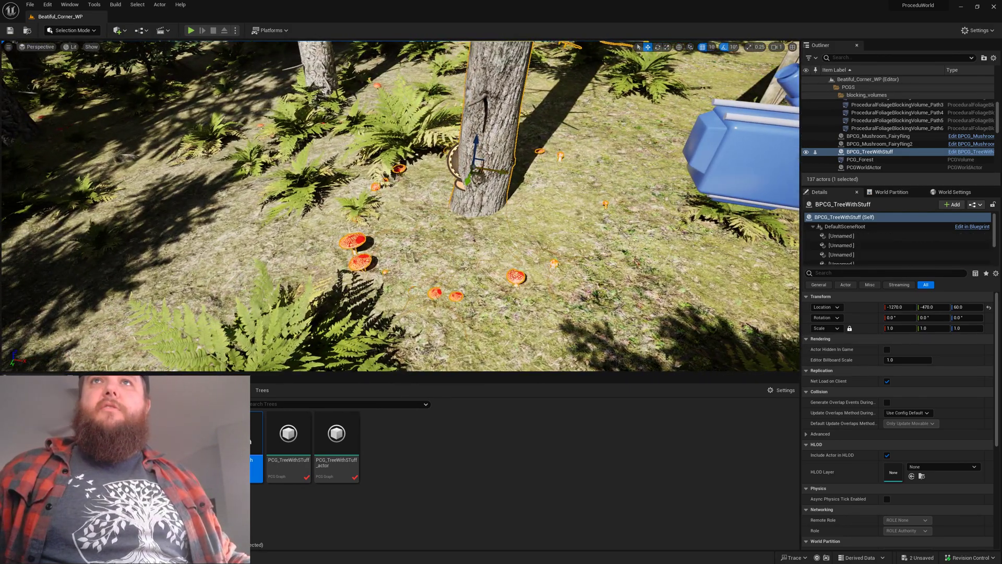
drag(501, 170, 356, 230)
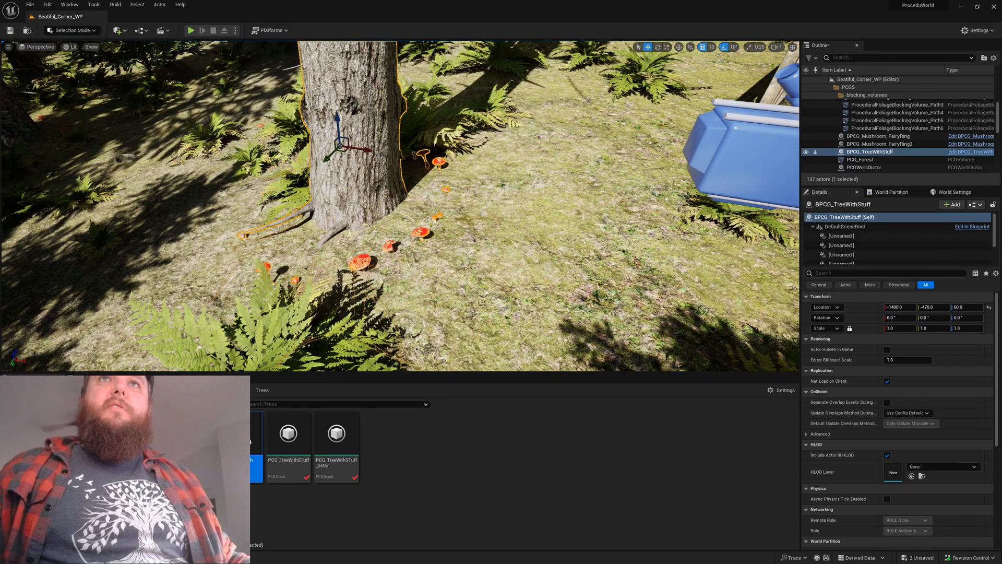
drag(367, 151, 508, 176)
- Fly the camera around to inspect the red mushrooms around the tree's roots
right_drag(506, 176, 507, 176)
scroll(507, 176, up, 1)
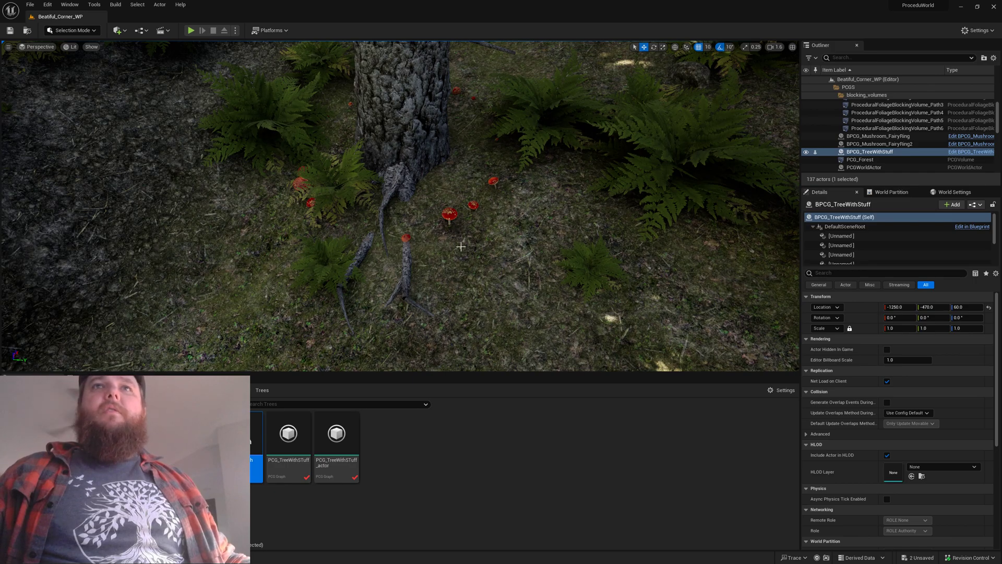
right_drag(461, 247, 459, 252)
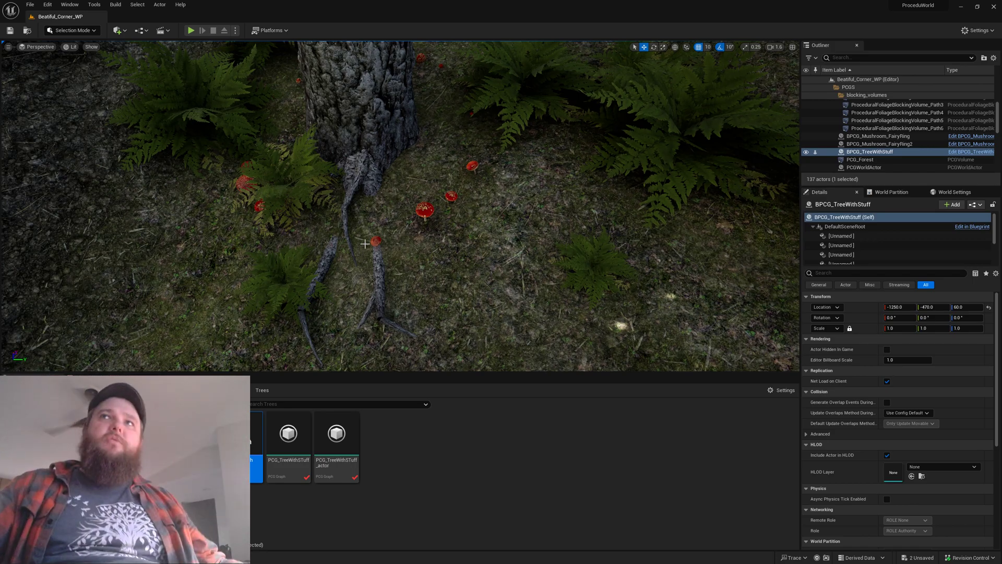
right_drag(388, 239, 368, 173)
key(s)
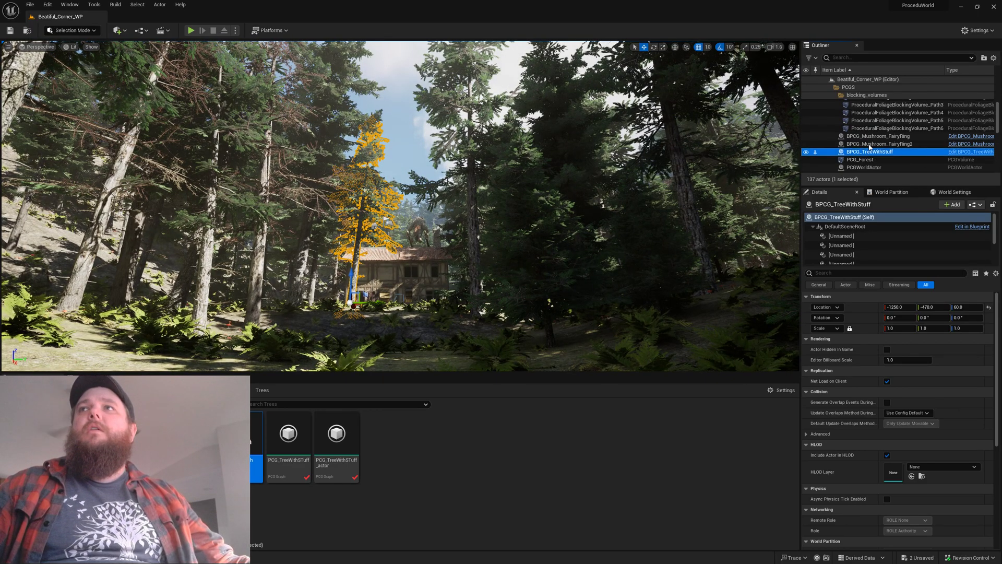
click(862, 160)
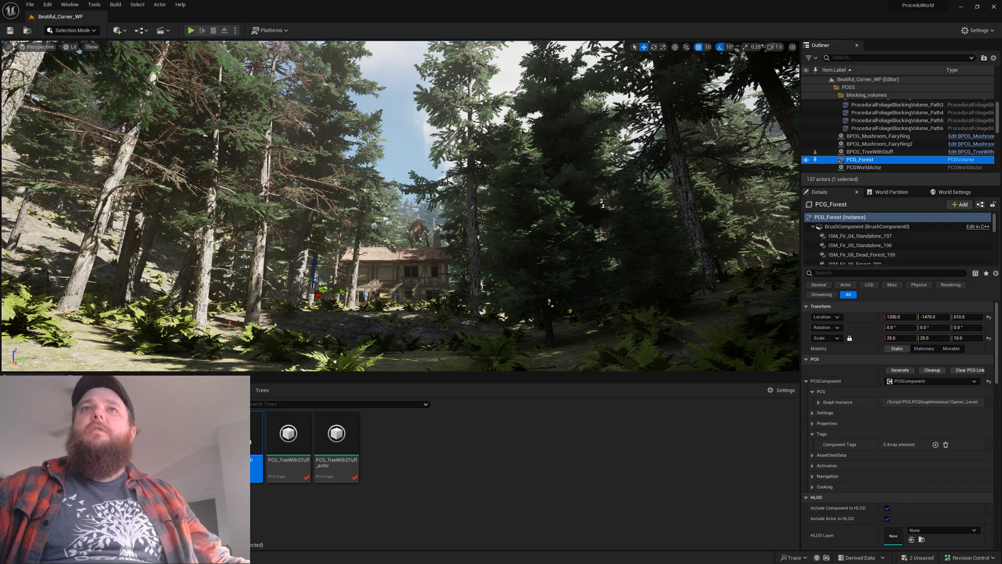
right_drag(400, 207, 451, 205)
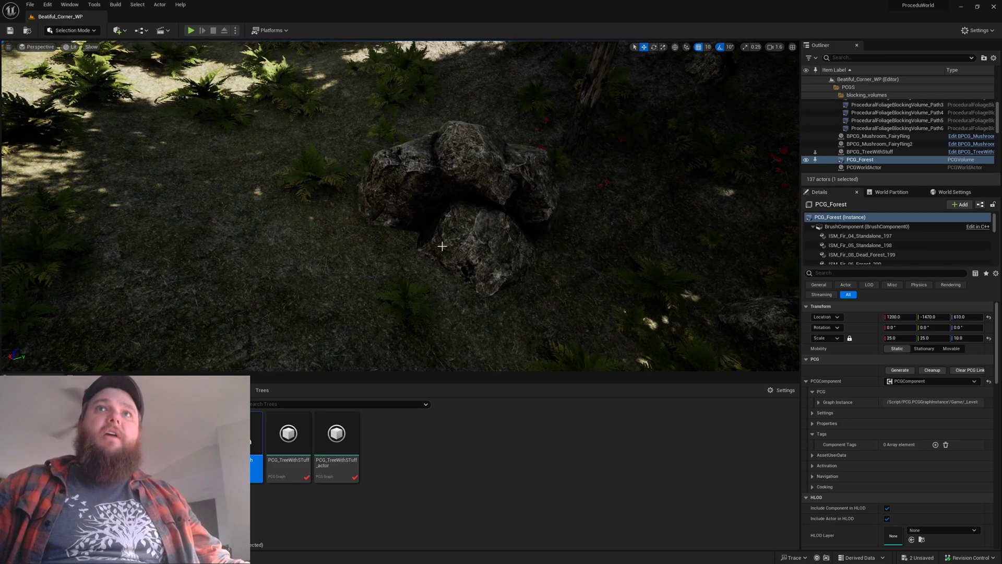
scroll(442, 245, up, 5)
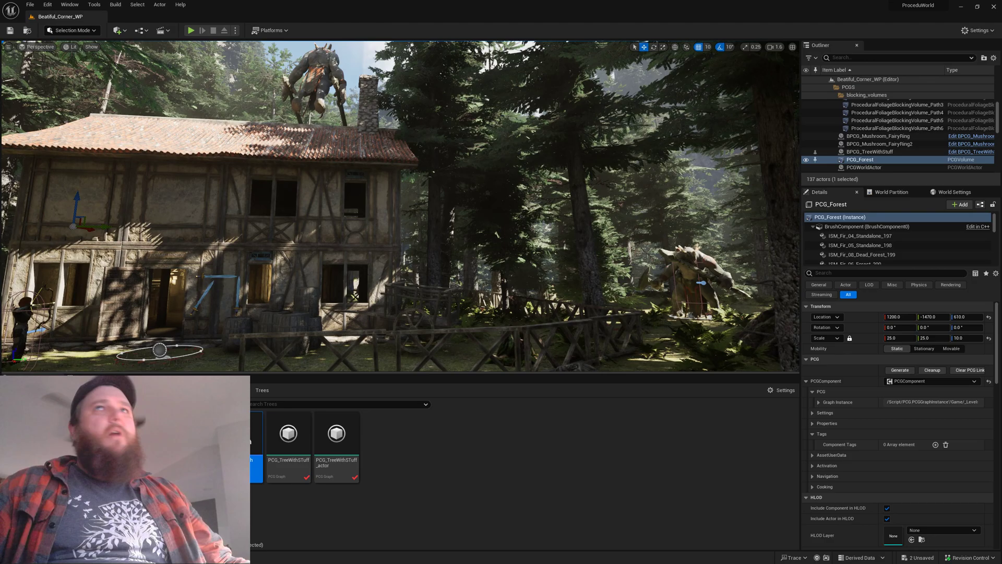
right_drag(400, 209, 538, 209)
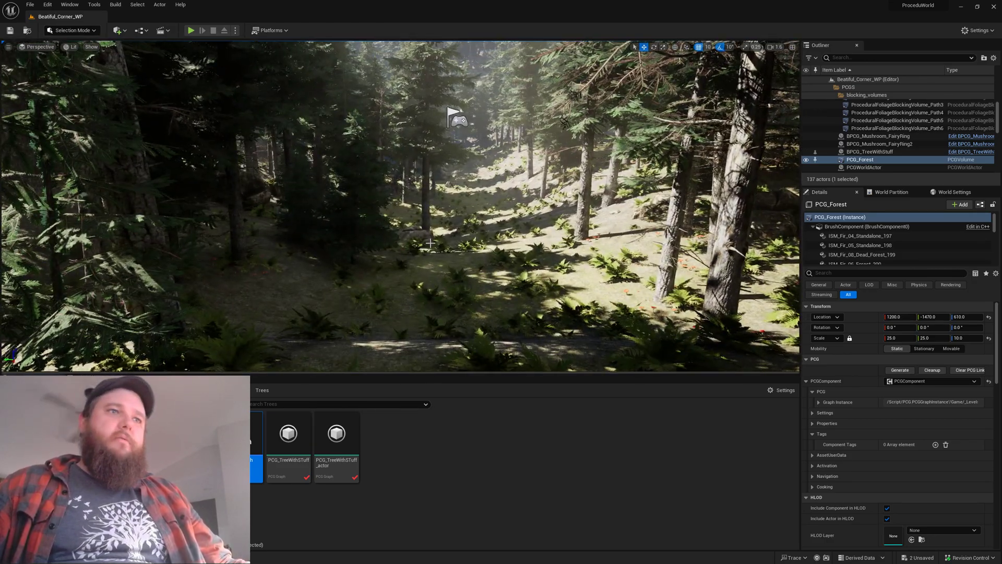